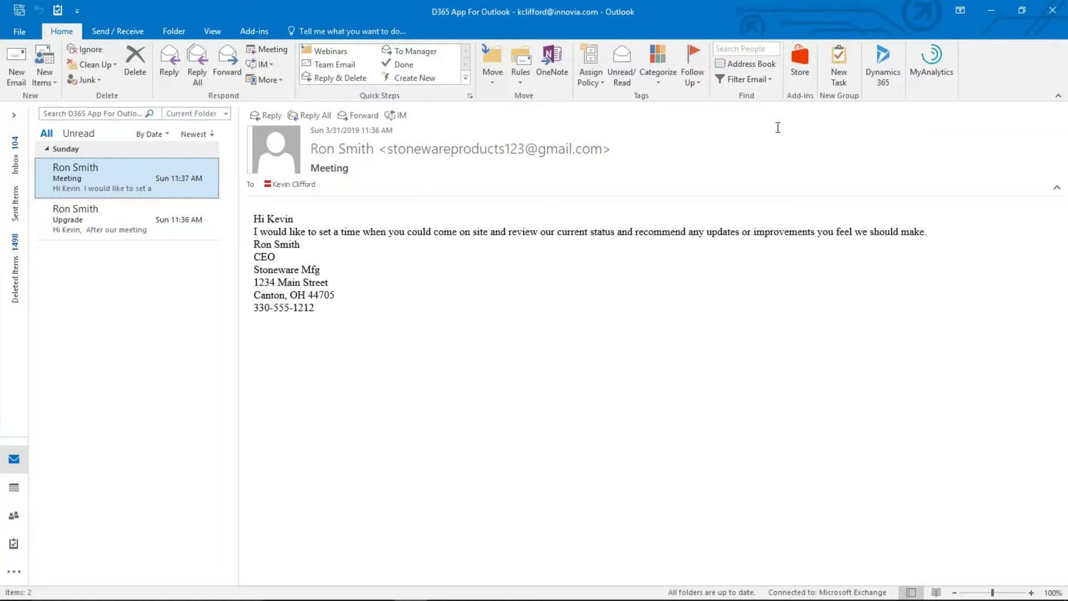
Open the Dynamics 365 pane, dismiss the create-contact-first warning, and show the new-record menu
click(876, 66)
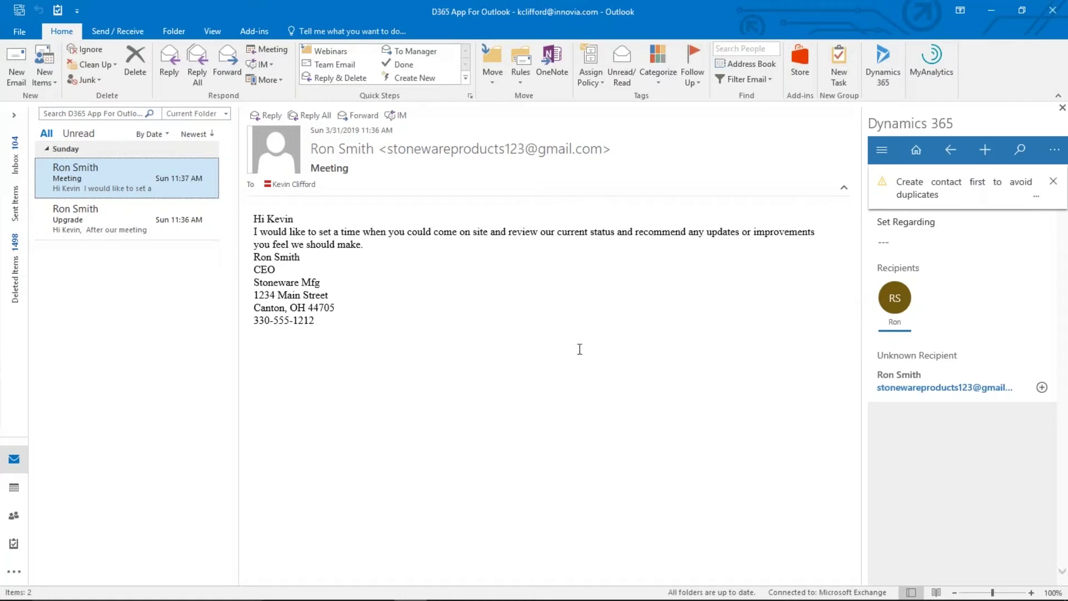
click(1053, 184)
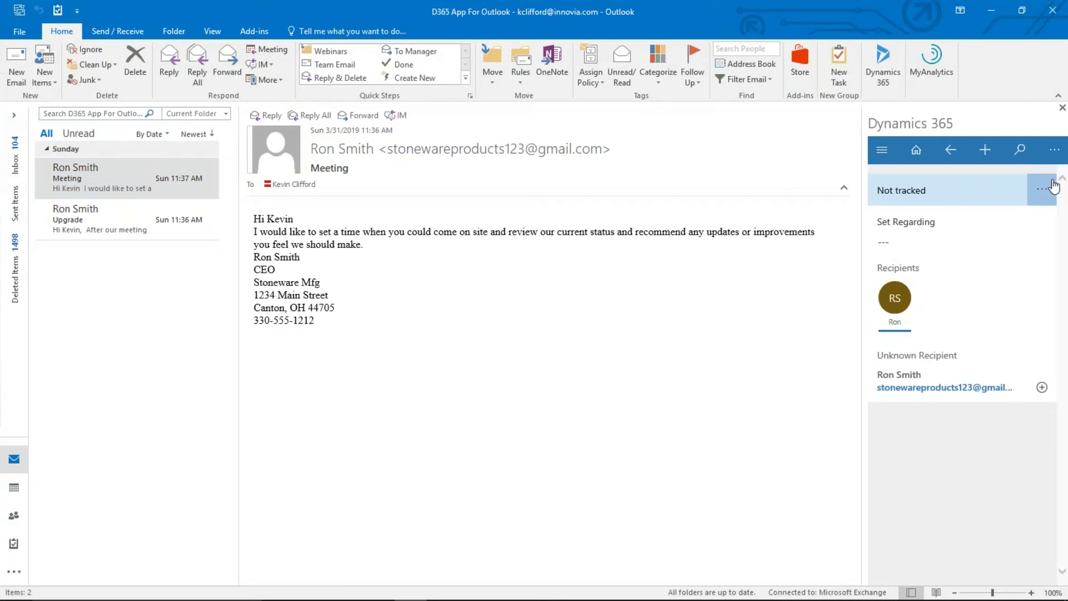
click(987, 155)
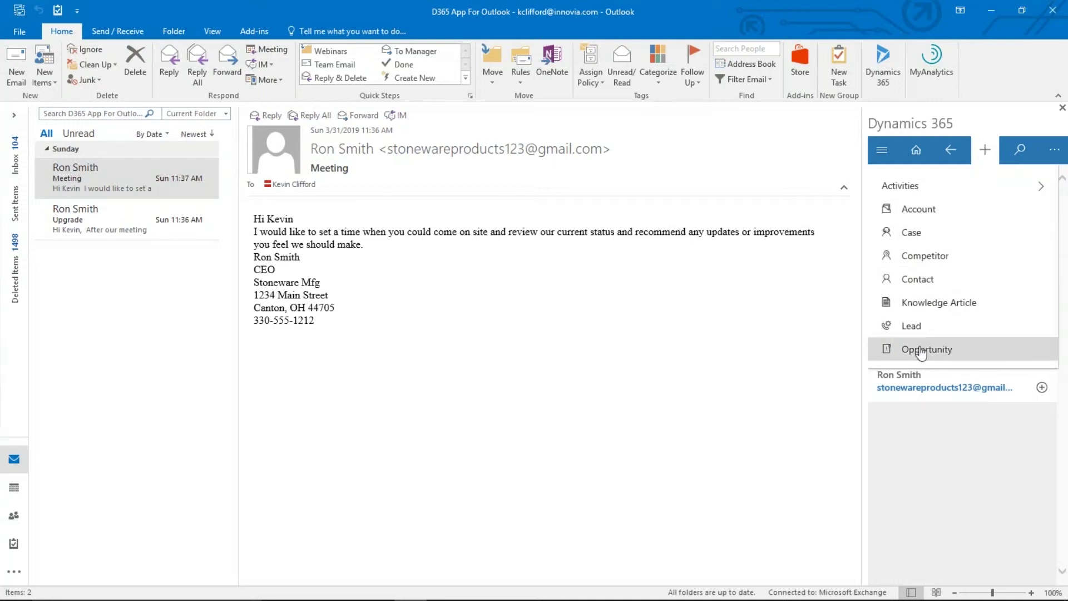
Start a new contact with the sender's first and last name and job title CEO
click(917, 281)
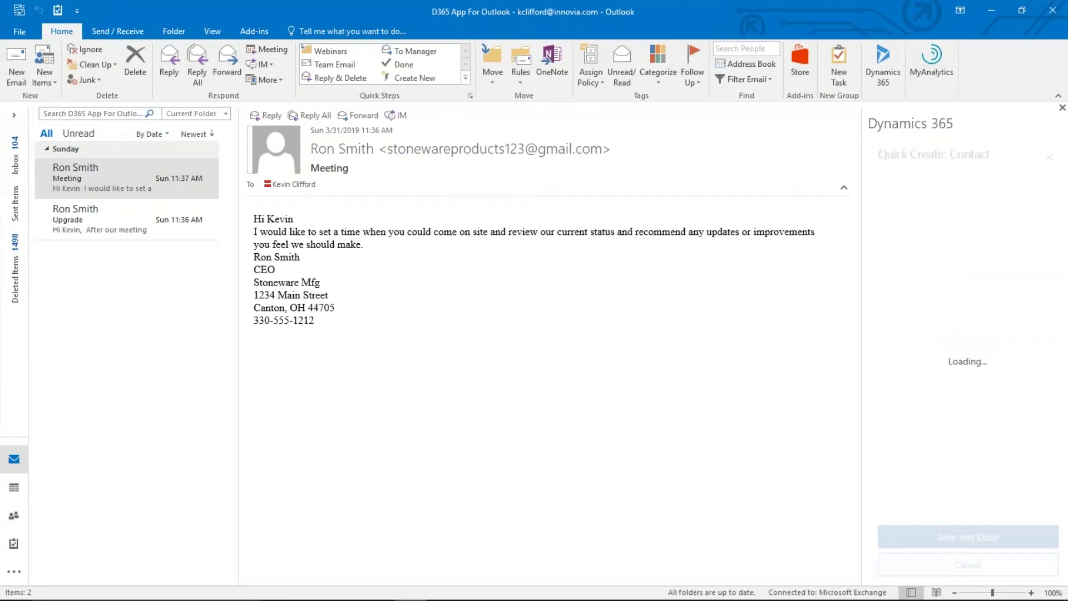
click(907, 245)
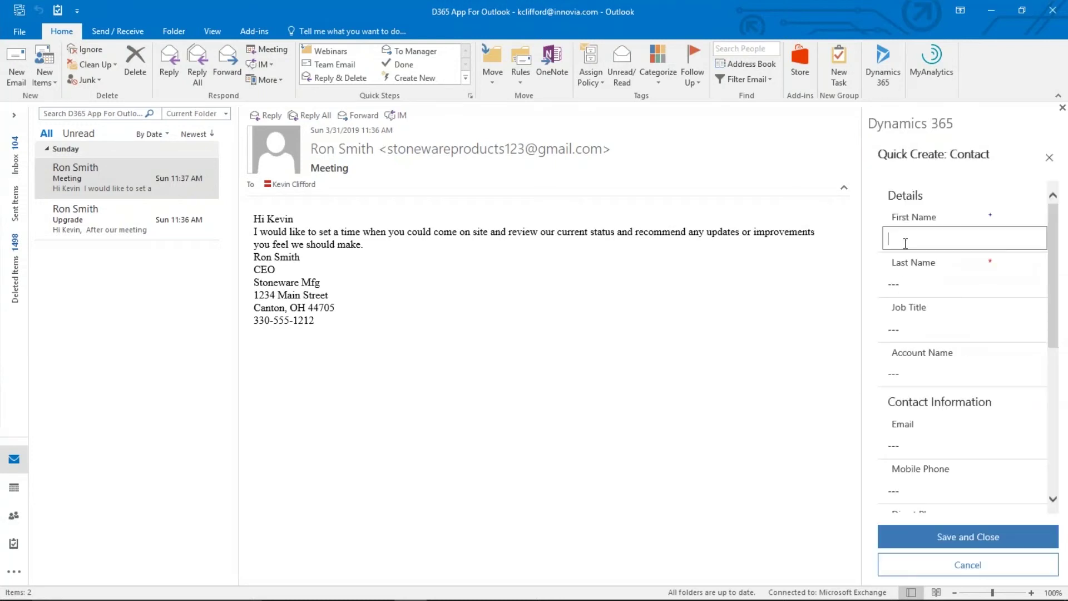
key(Tab)
key(Tab)
text(CEO)
Search the contact's Account Name lookup for Stoneware, retyping it as 'Stonewa'
key(Tab)
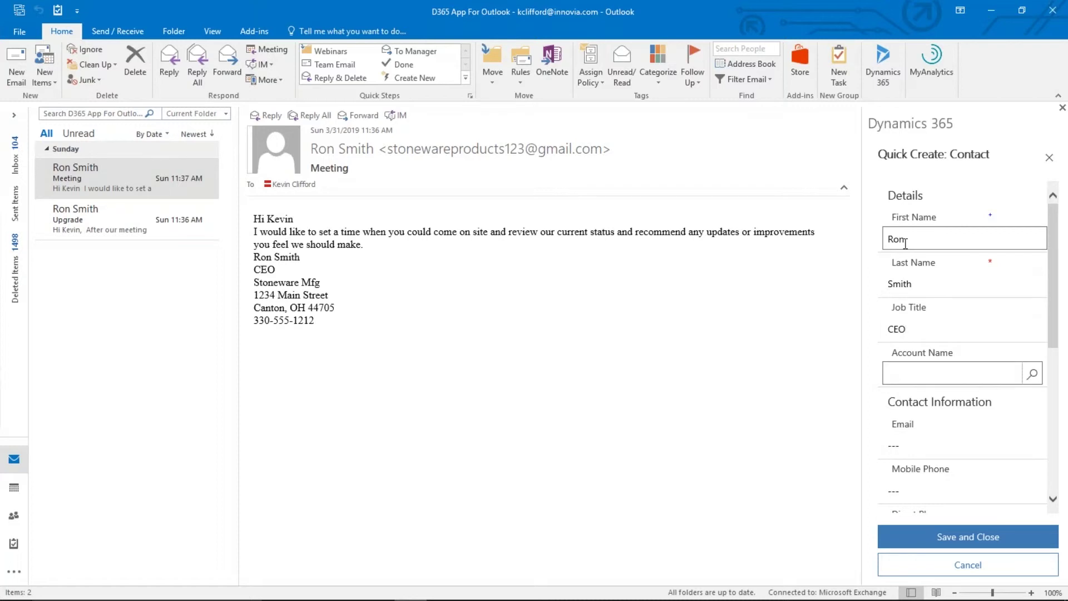
text(S)
text(ton)
text(eware)
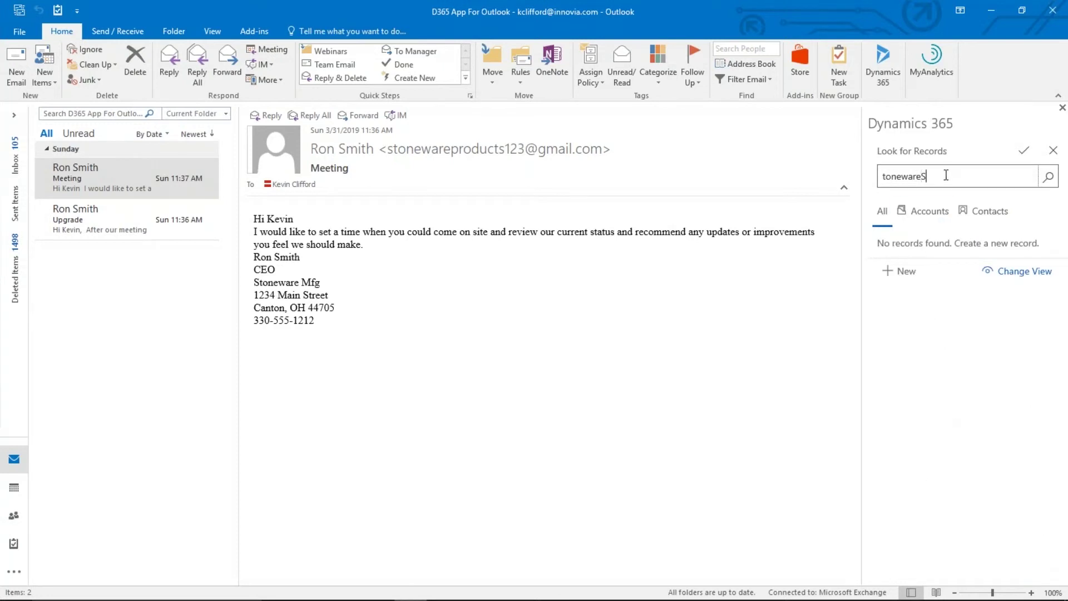
drag(946, 175, 839, 200)
text(Stone)
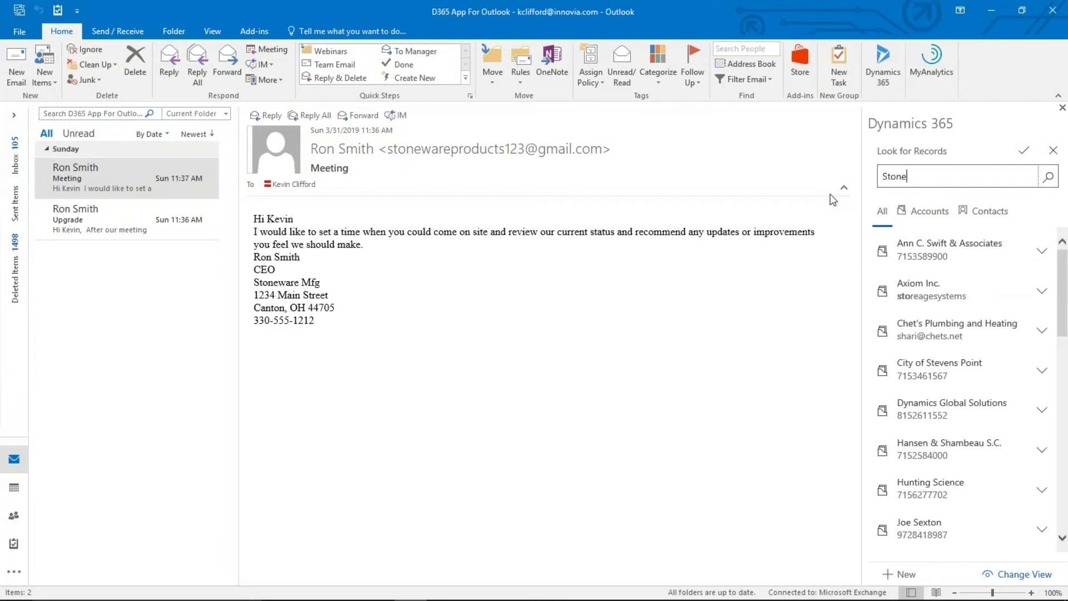
text(wa)
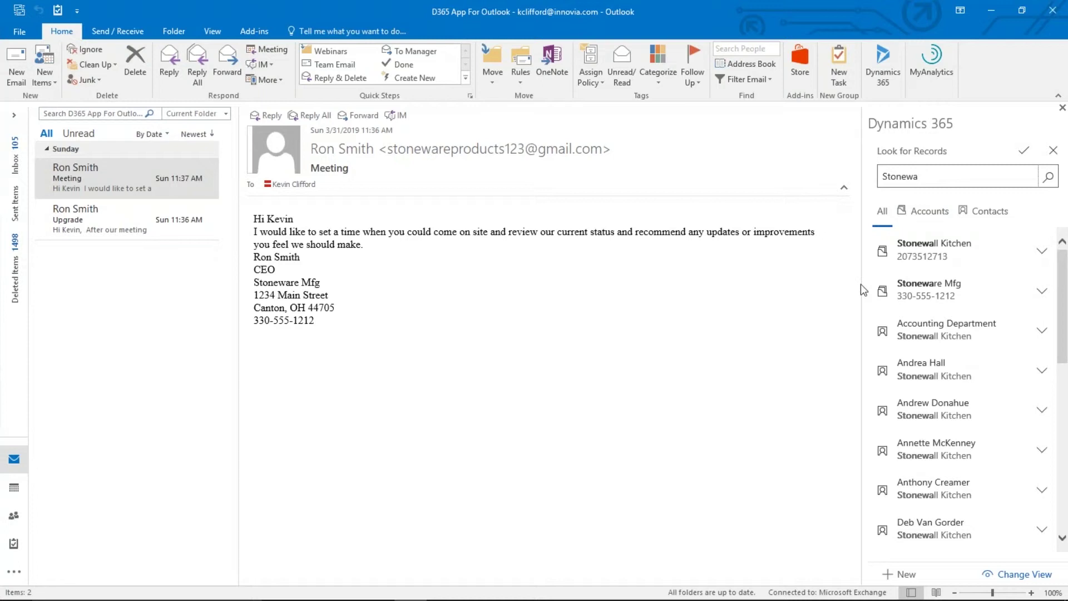
Link the contact to Stoneware Mfg and enter the sender's e-mail and direct phone
click(916, 289)
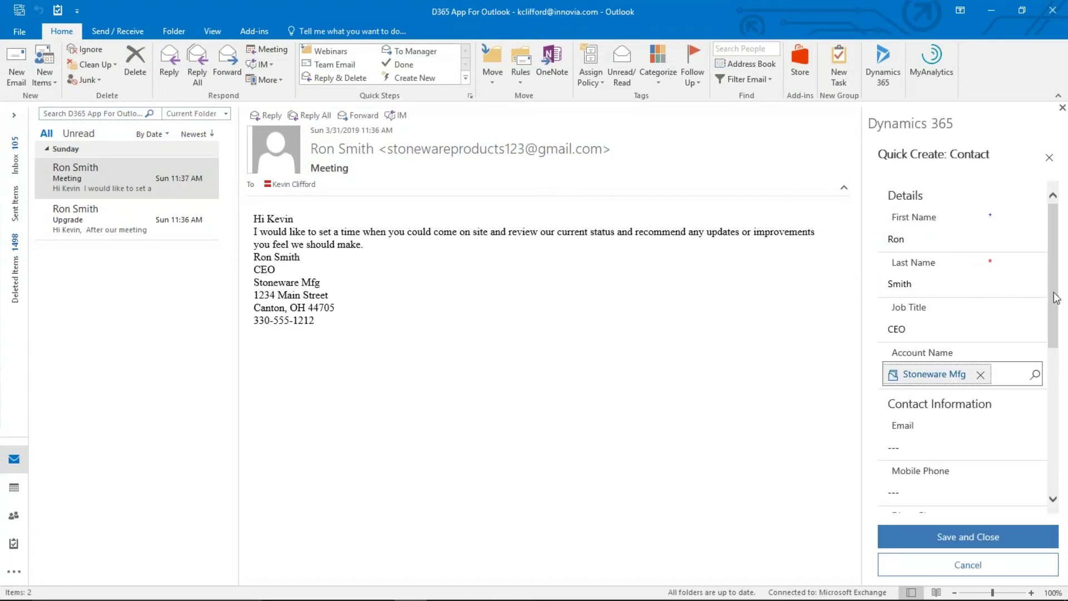
drag(1053, 295, 1060, 356)
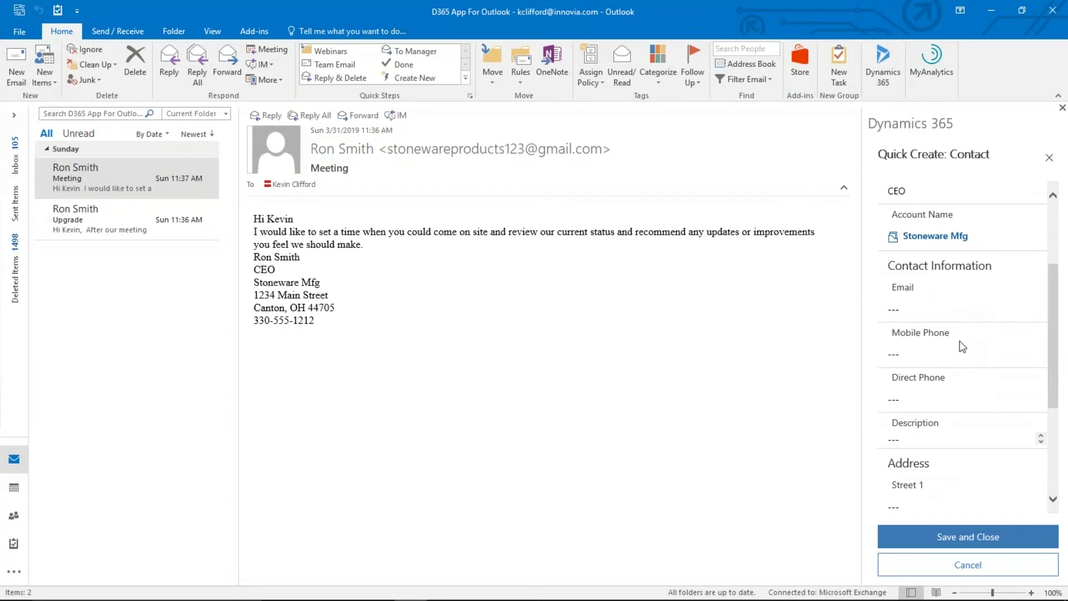
click(930, 315)
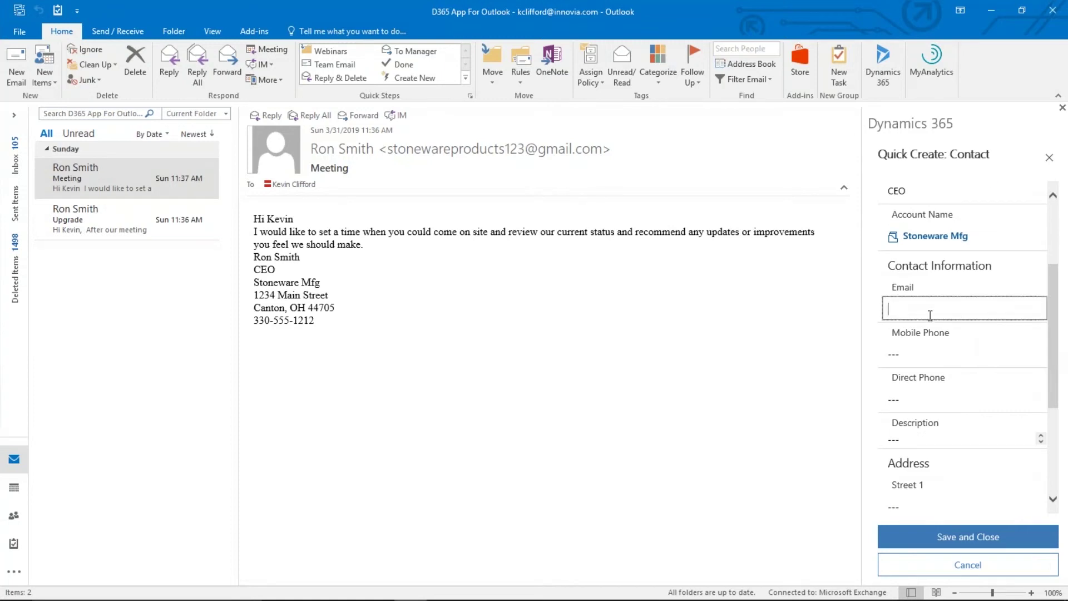
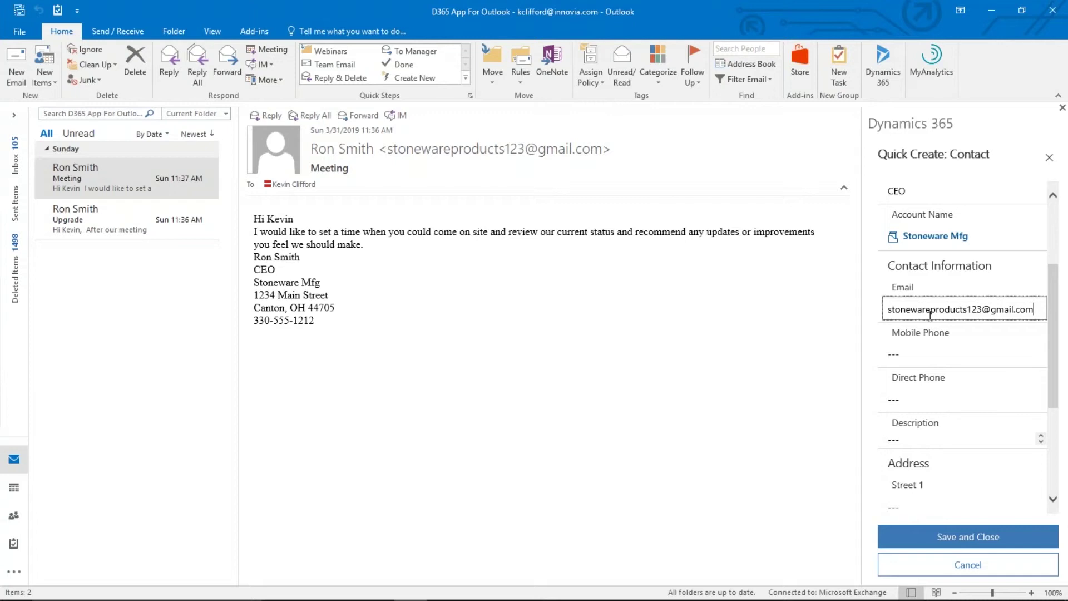
key(Tab)
key(Tab)
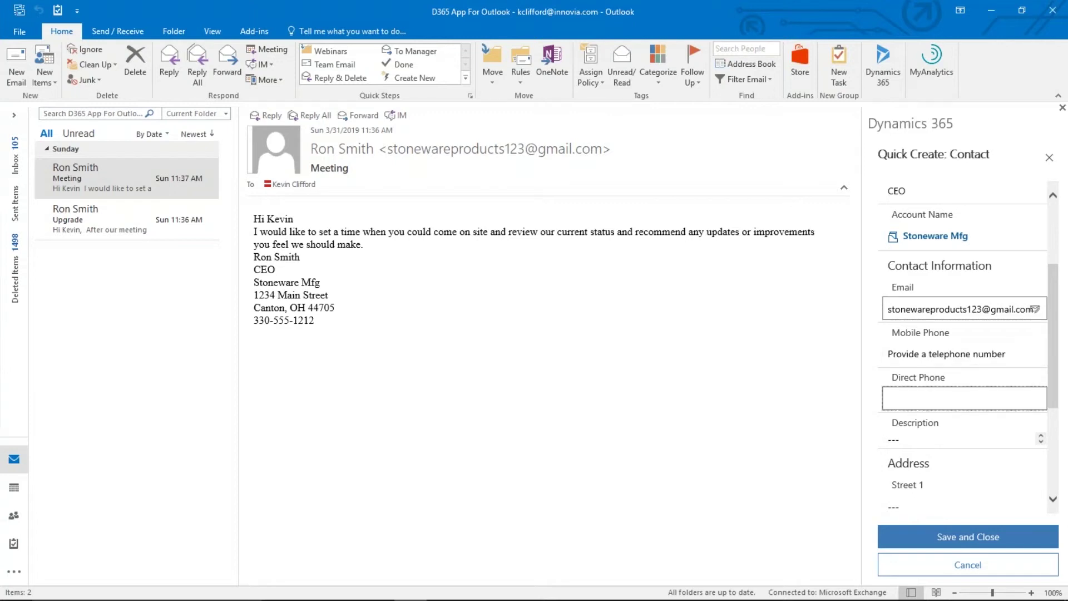
text(330-555-1212)
Save and close the new contact
click(1055, 377)
drag(1055, 377, 1055, 433)
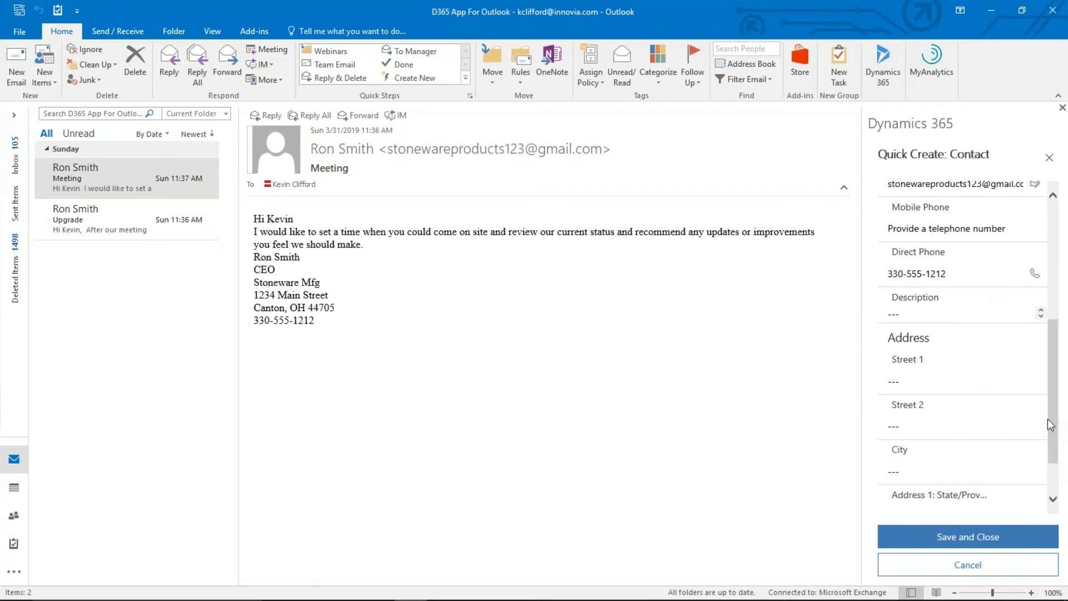
click(971, 540)
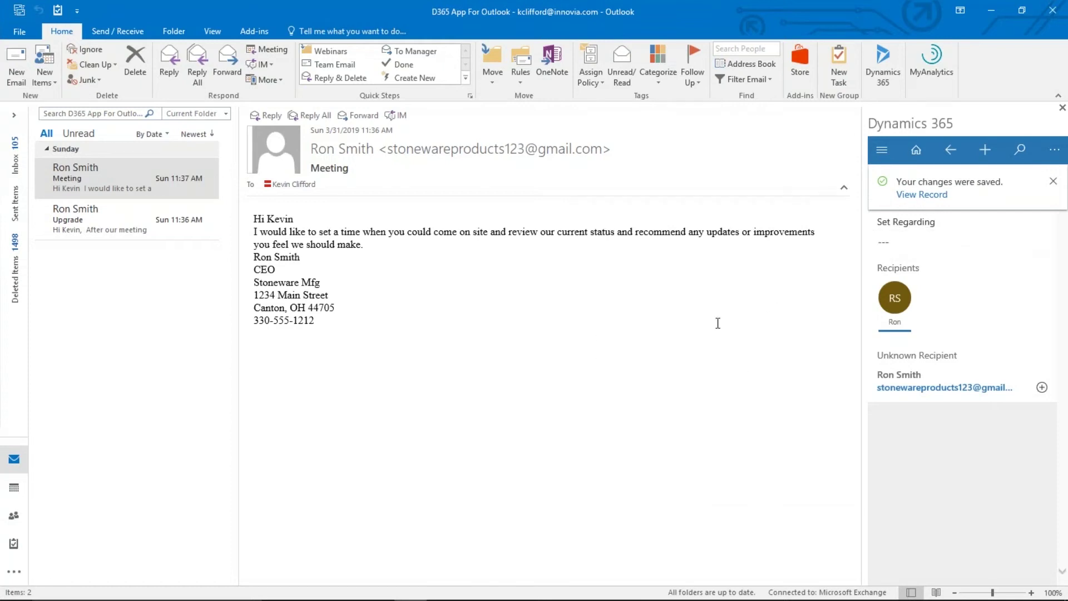
Dismiss the saved notice and set the Meeting email's regarding record to Stoneware Mfg
click(1053, 182)
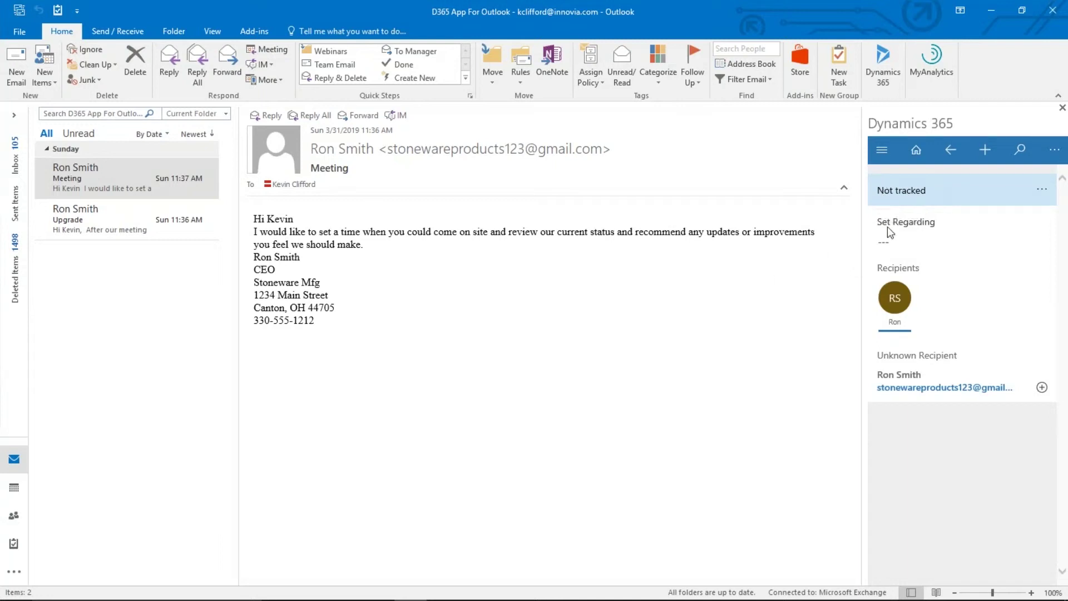
click(904, 240)
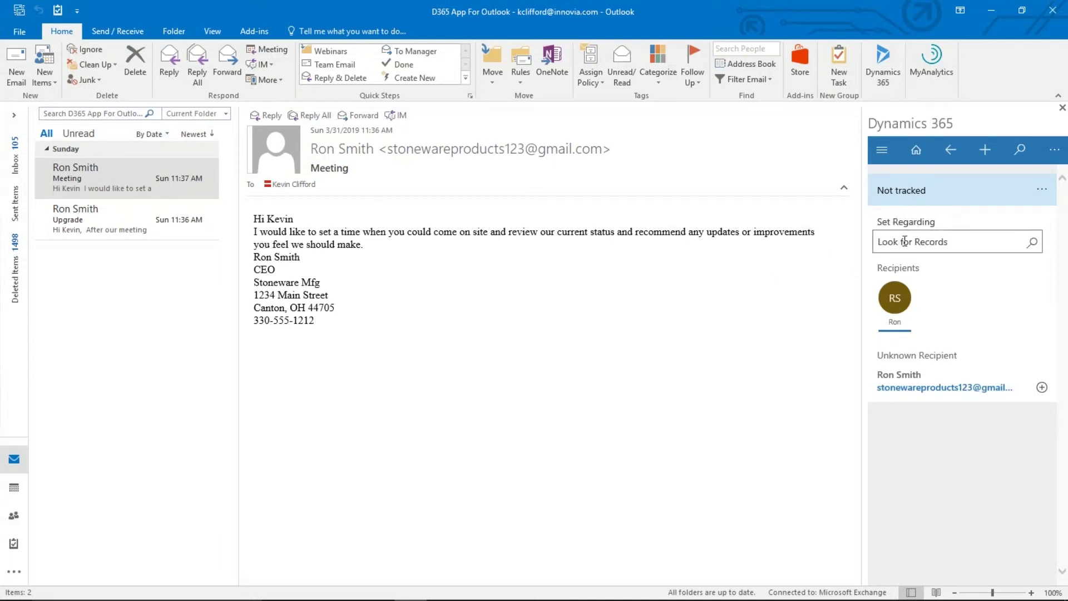
click(904, 240)
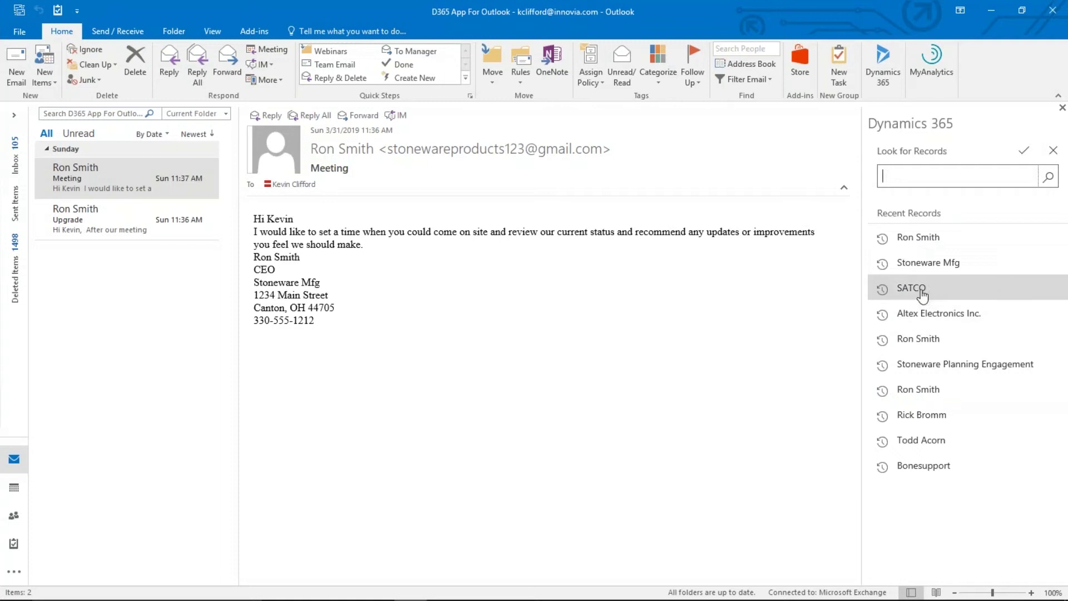
click(941, 266)
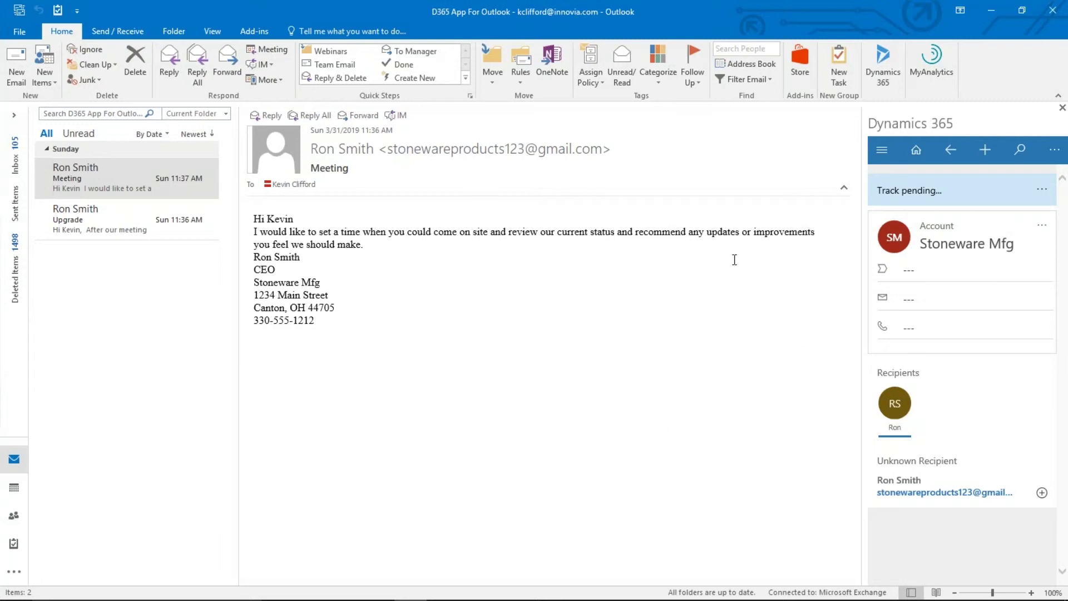
Add an appointment activity from the Stoneware Mfg account card's options menu
click(987, 151)
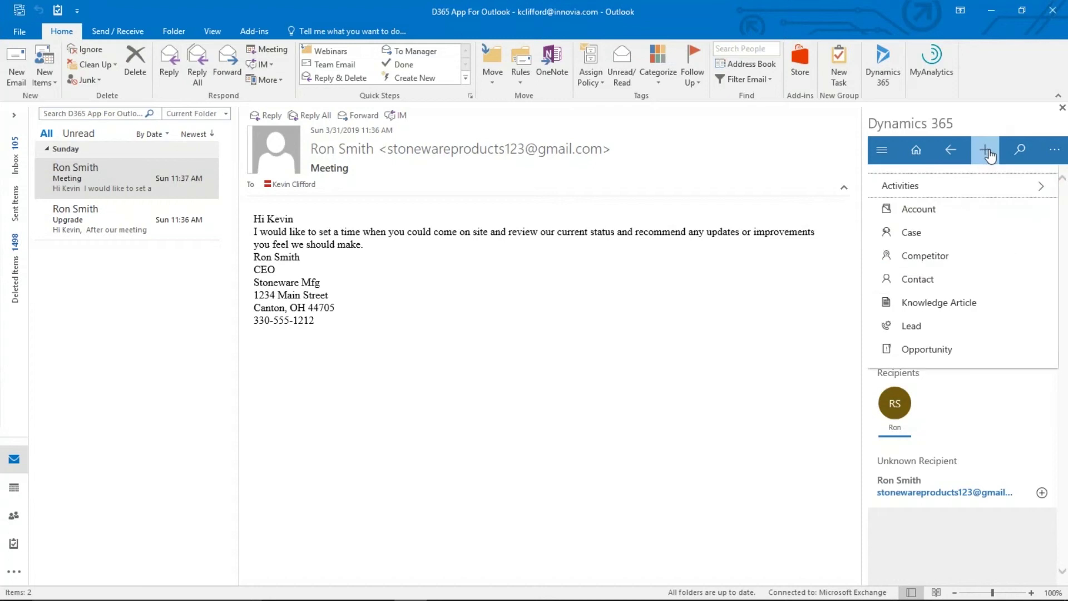
click(801, 345)
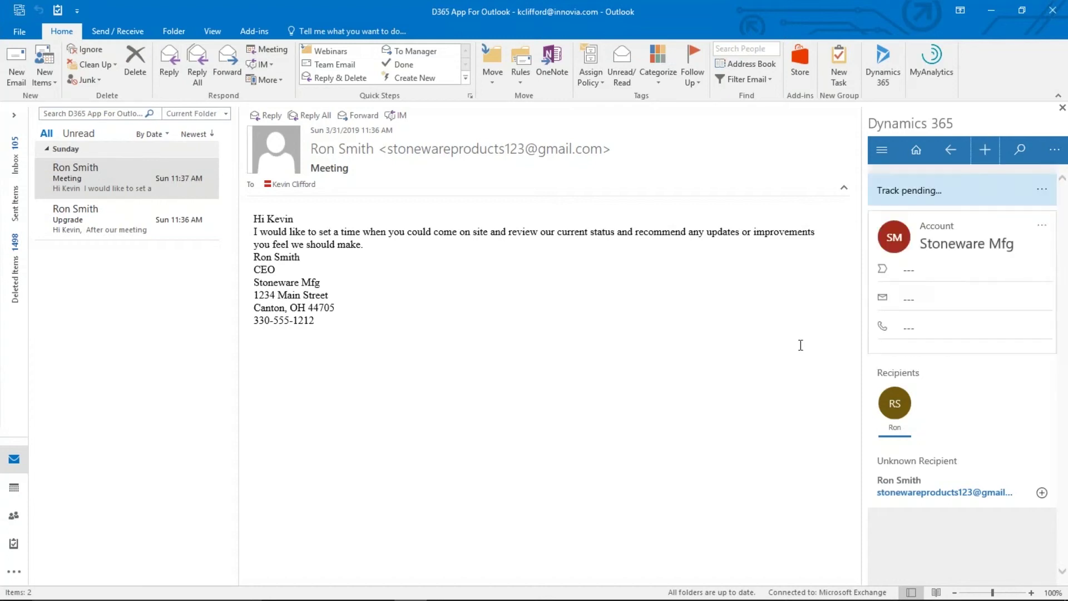
click(1041, 229)
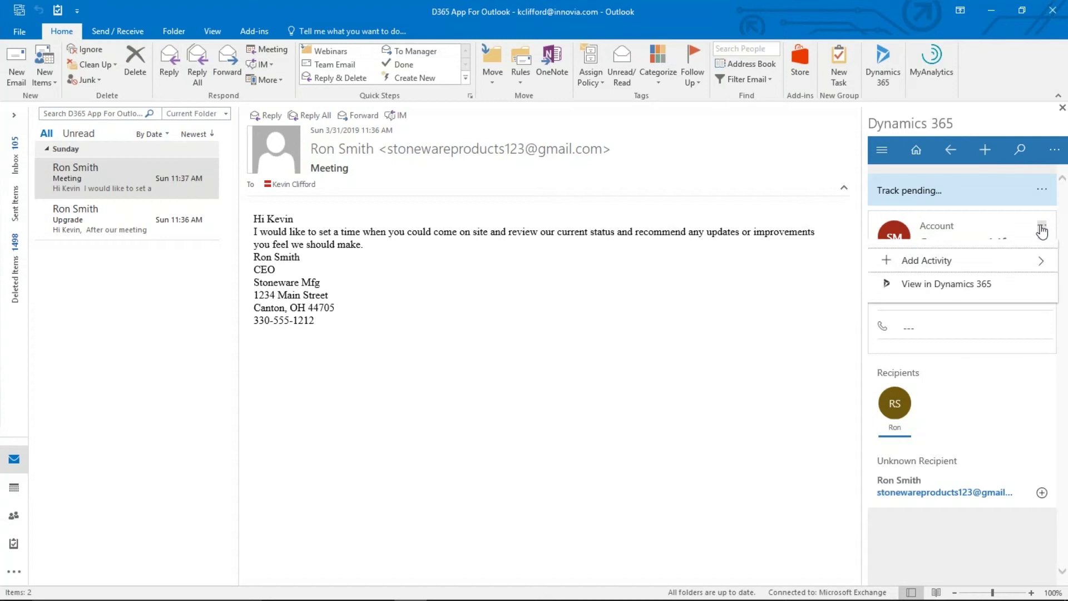
click(1041, 261)
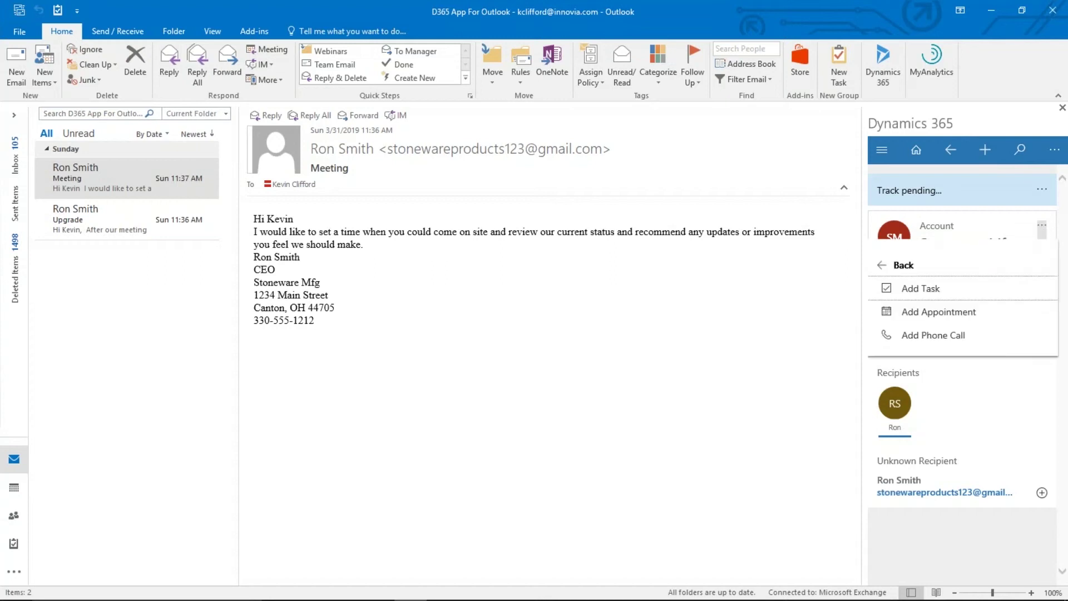
click(928, 313)
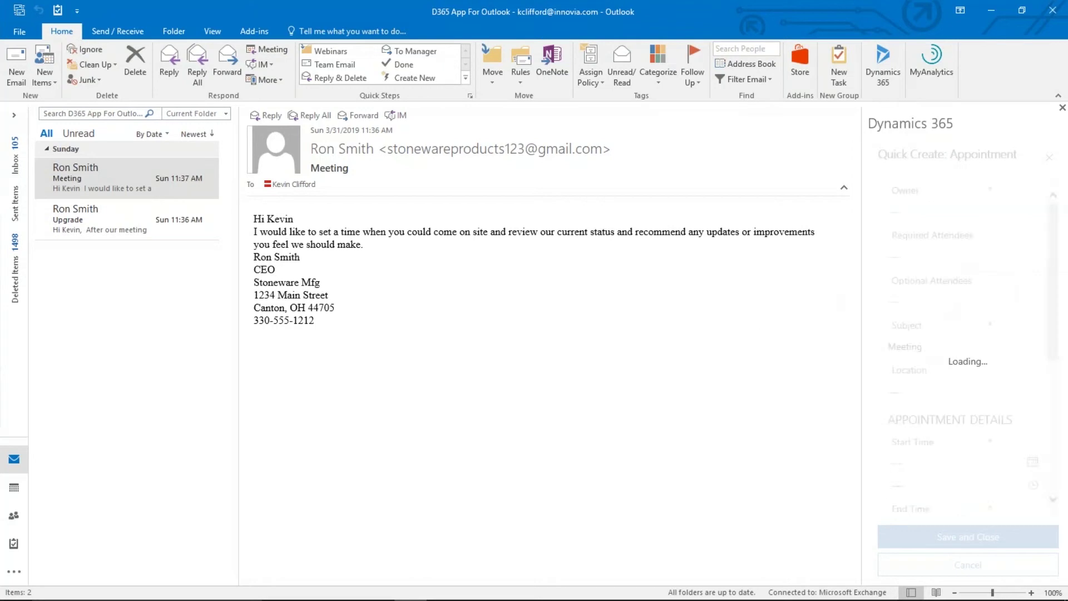
Add the sender's contact as the appointment's required attendee
click(935, 258)
click(935, 256)
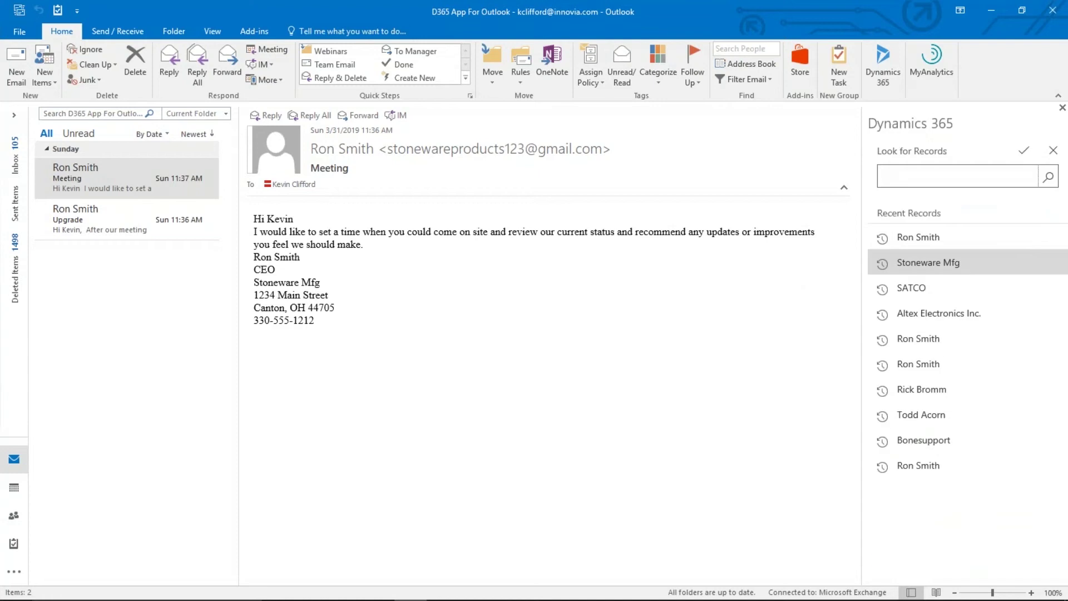
click(919, 239)
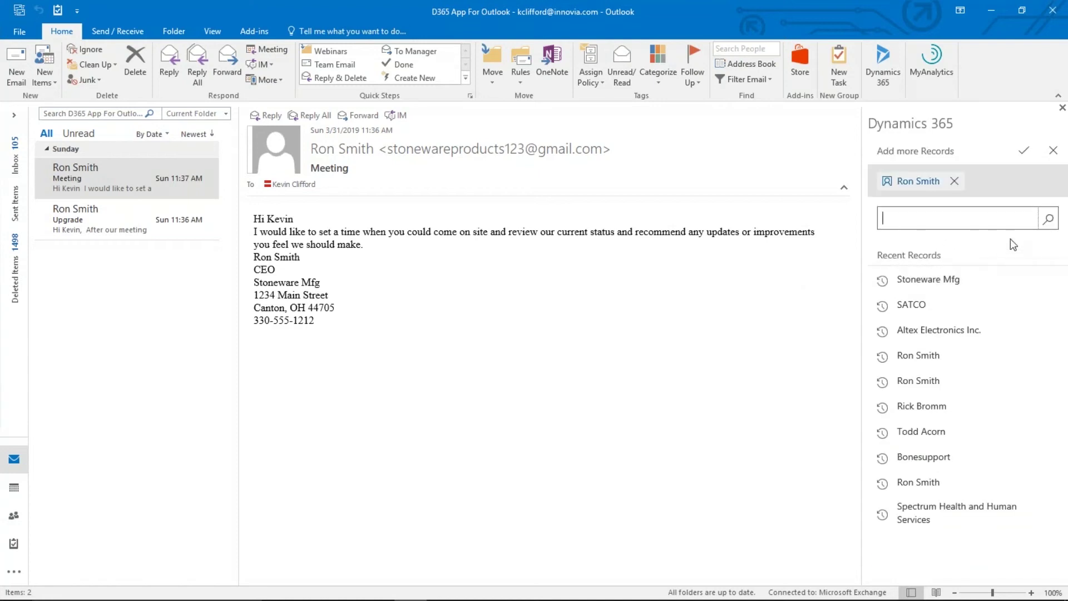
click(1023, 151)
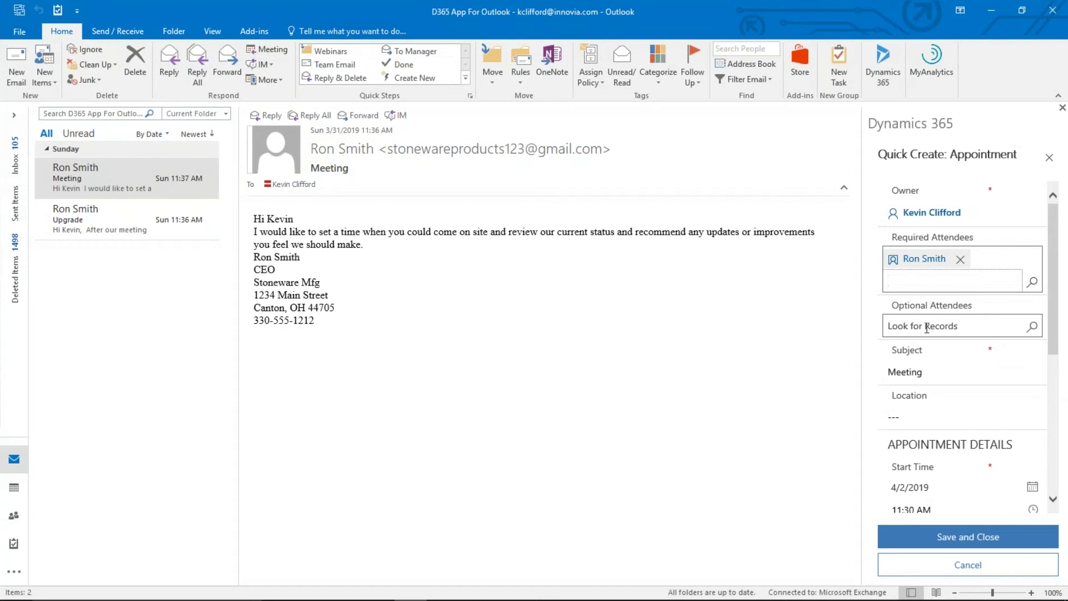
Set the subject to 'Meeting to dicuss current status' and the location to the contact's office
click(932, 368)
text(to d)
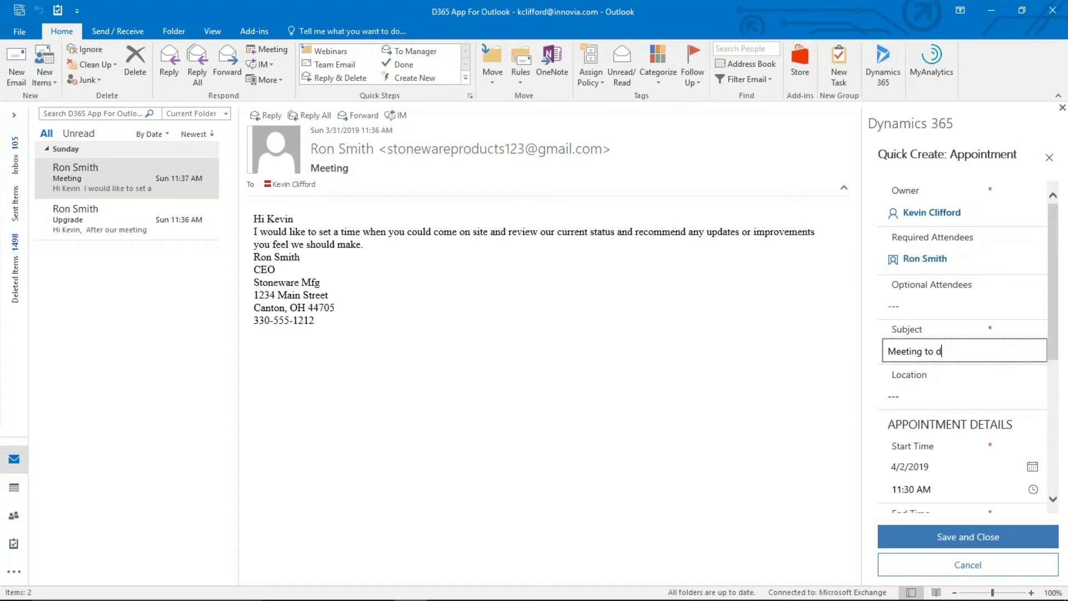
text(icuss current status)
click(930, 393)
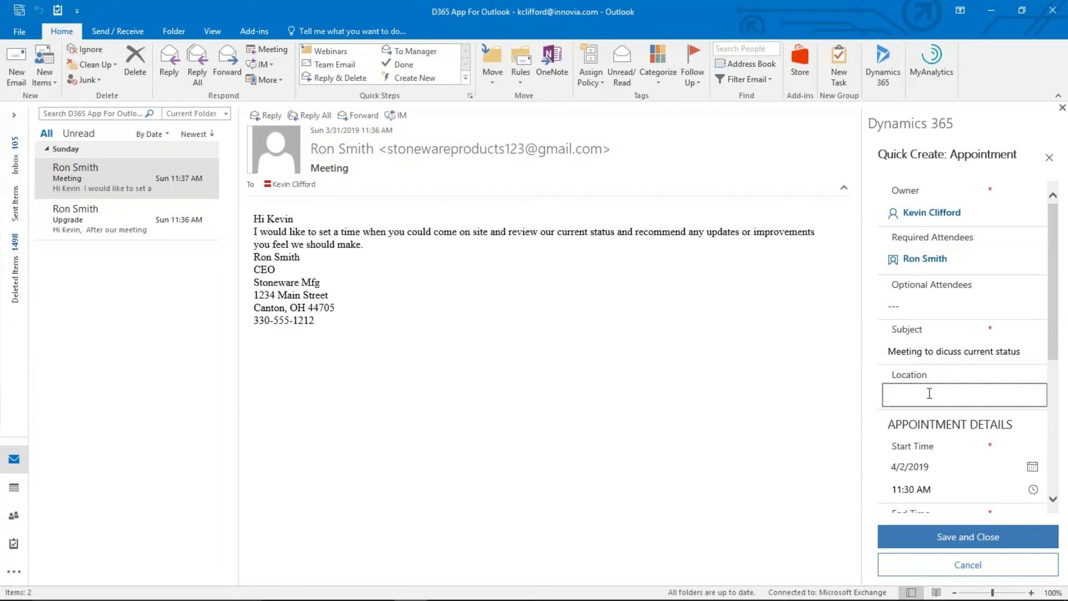
text(Ron's Office)
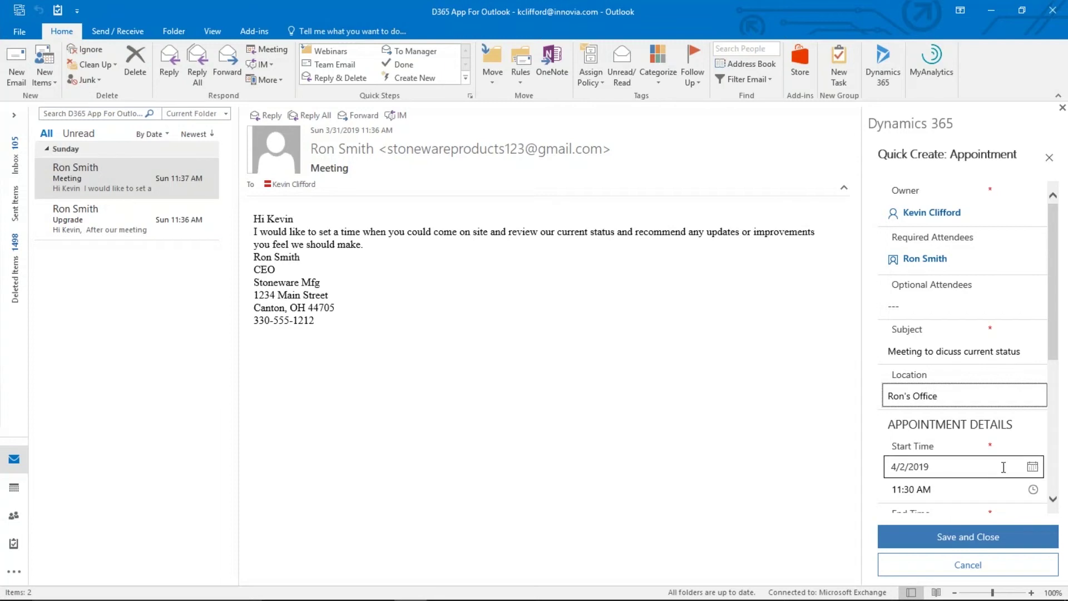
Schedule the appointment on the 5th from 9:00 AM to 11:00 AM
click(1031, 469)
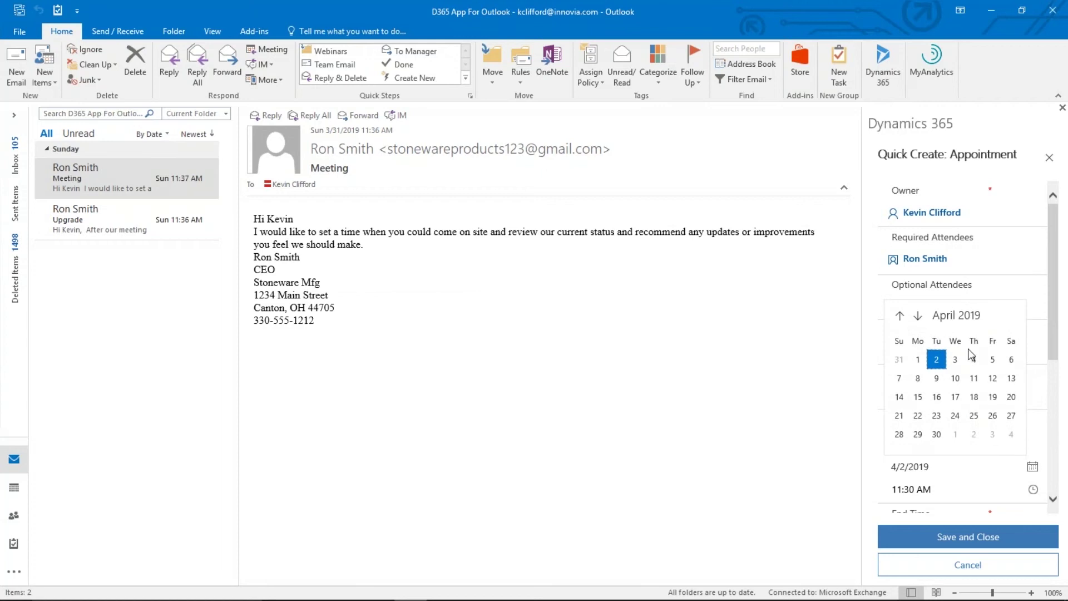
click(993, 363)
scroll(1060, 390, down, 3)
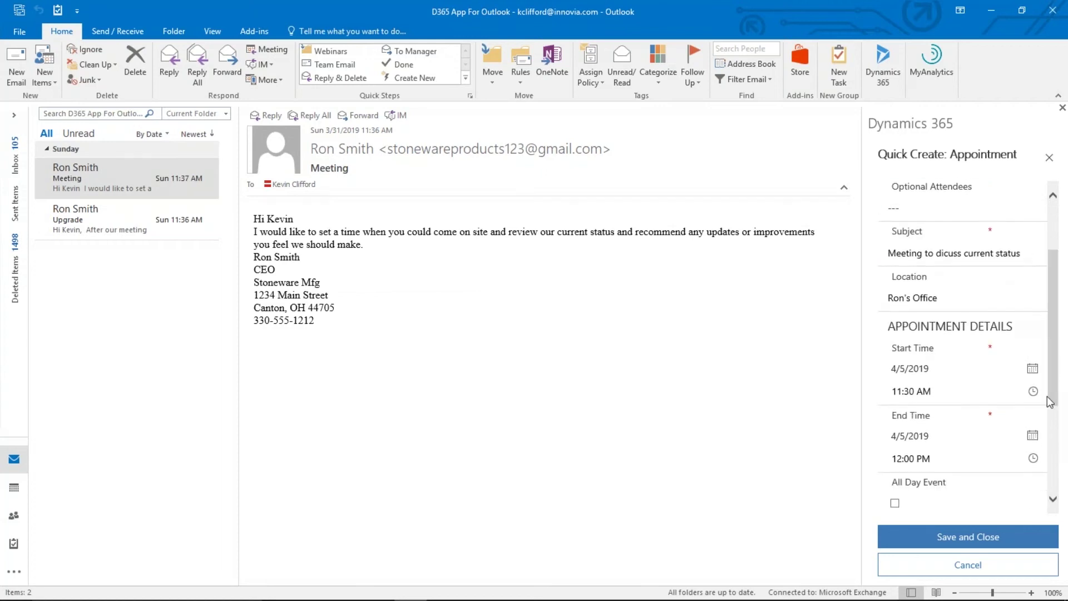
click(1033, 393)
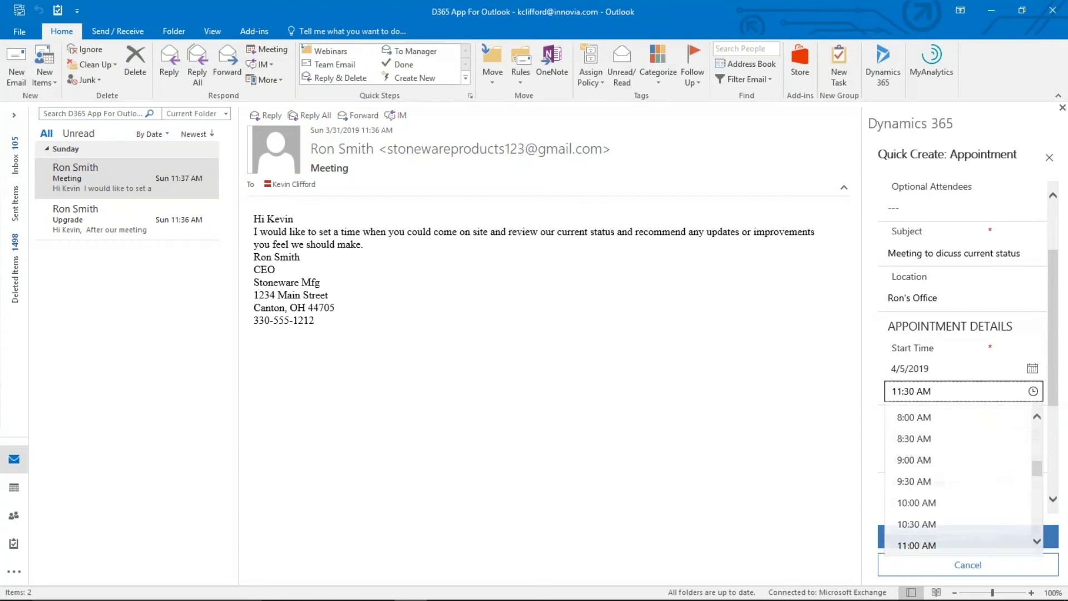
click(925, 461)
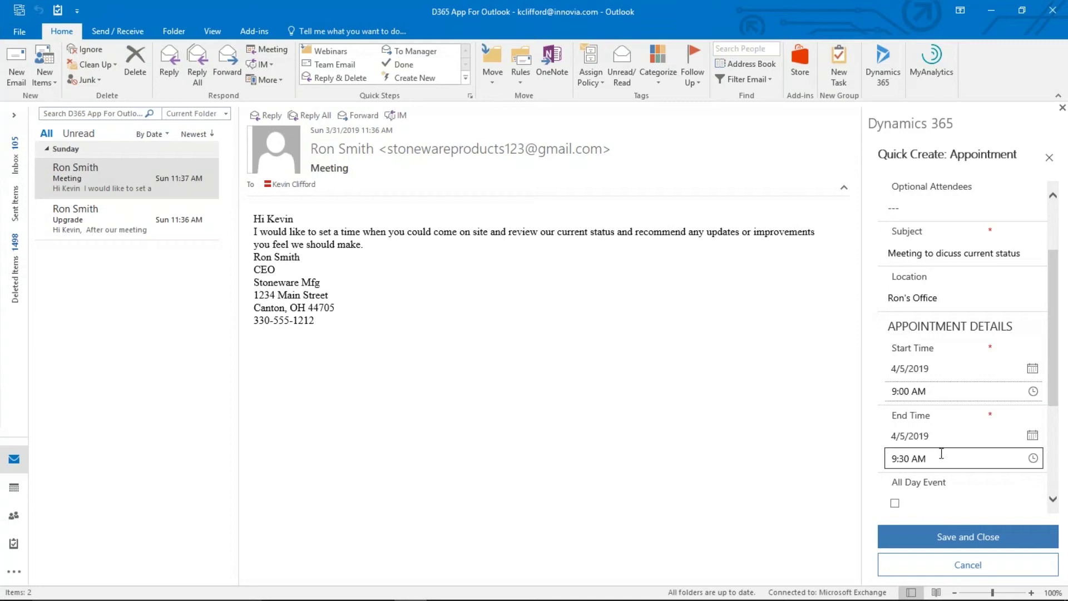
click(1033, 457)
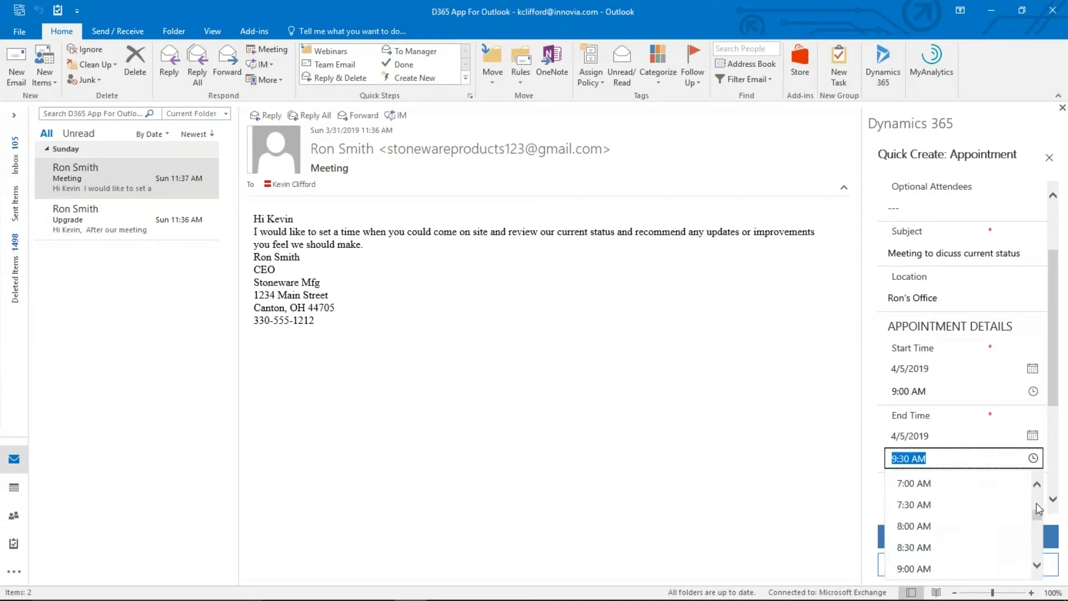
scroll(1036, 518, down, 2)
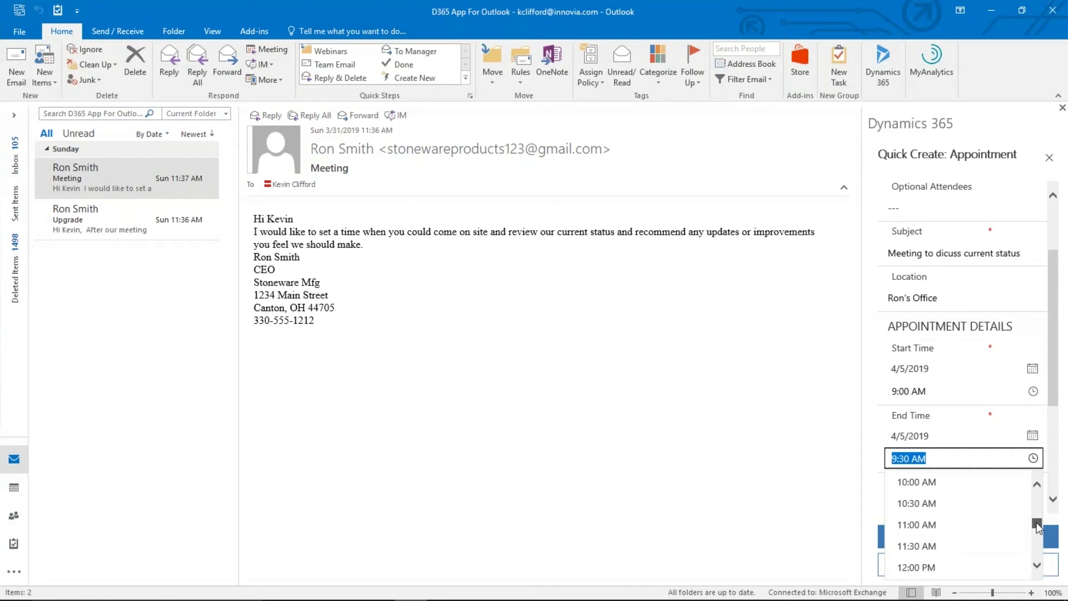
click(937, 526)
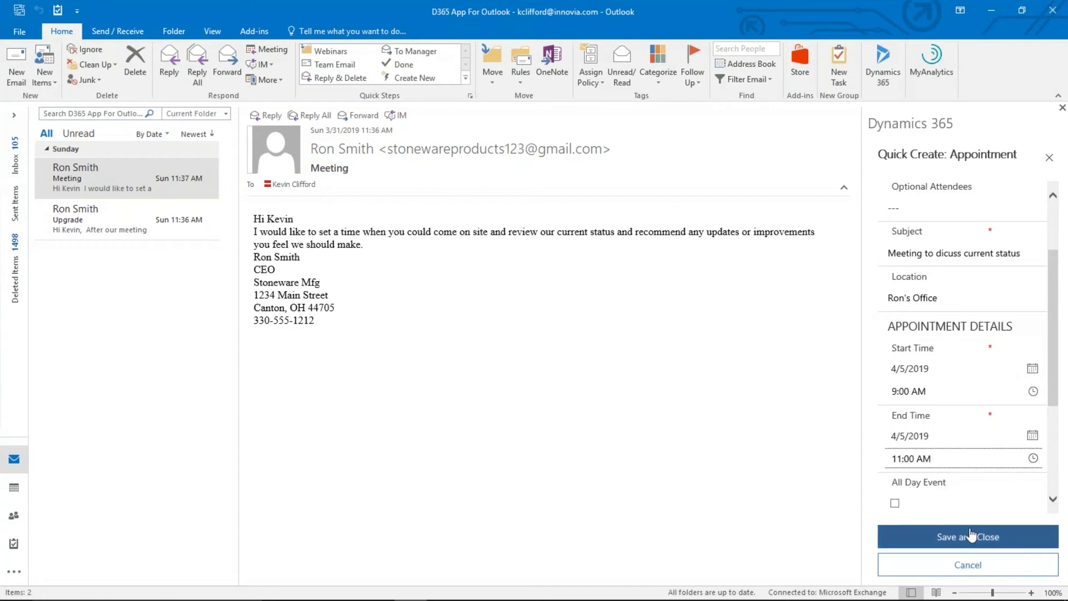
Save and close the appointment
scroll(1060, 352, down, 3)
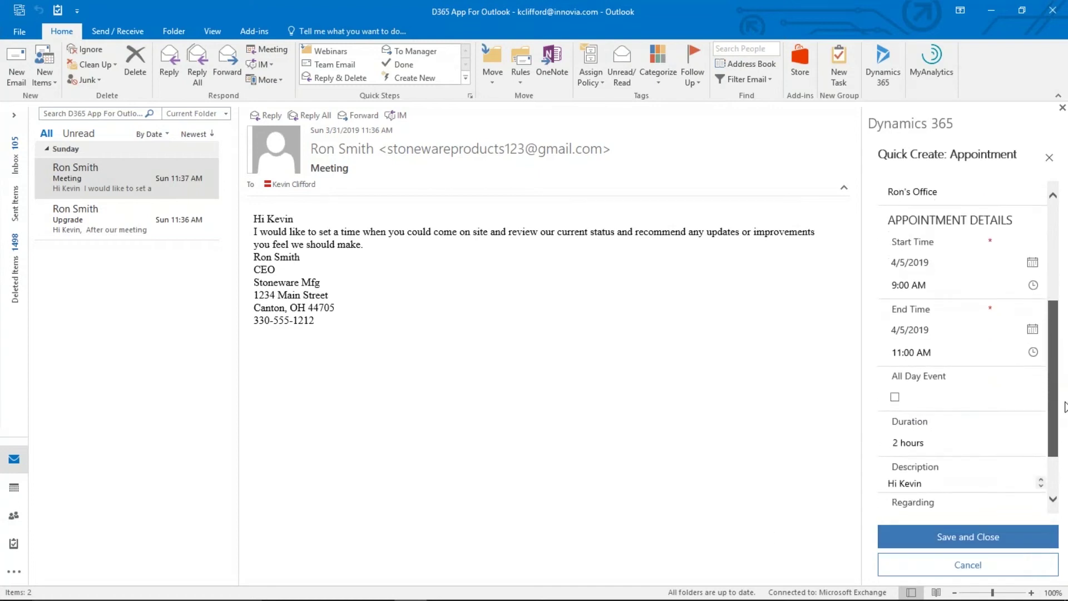
scroll(969, 348, down, 2)
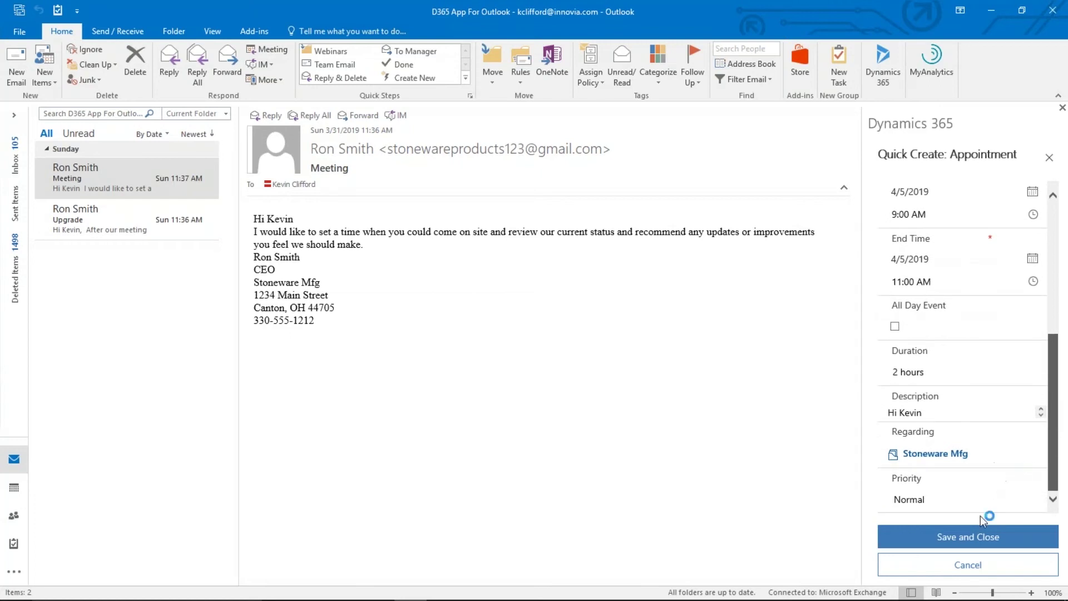
click(980, 535)
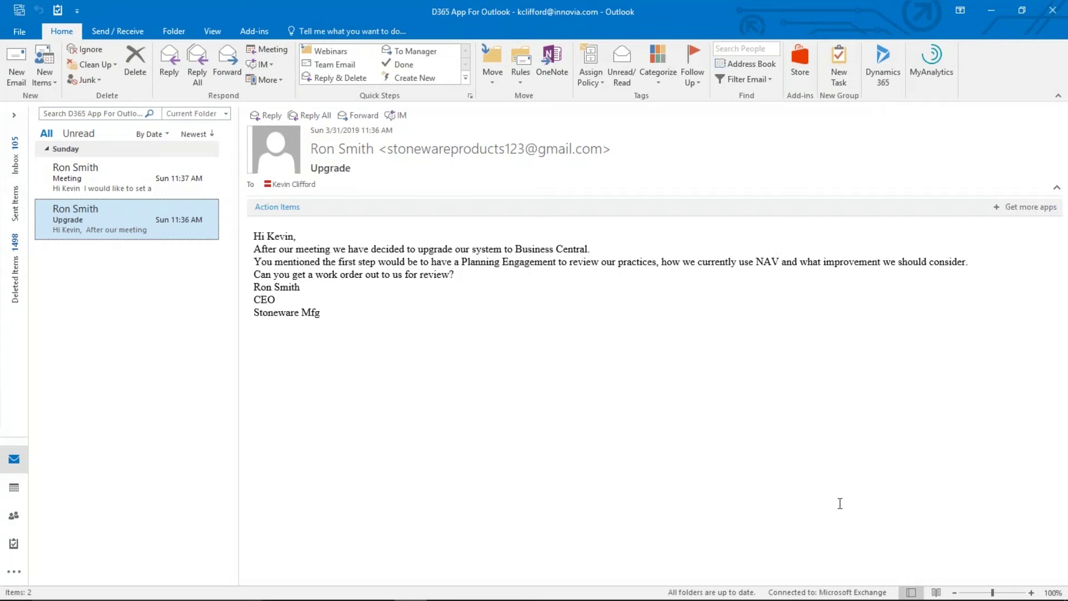
Open the Dynamics 365 pane for the Upgrade email and list the new record types
click(887, 60)
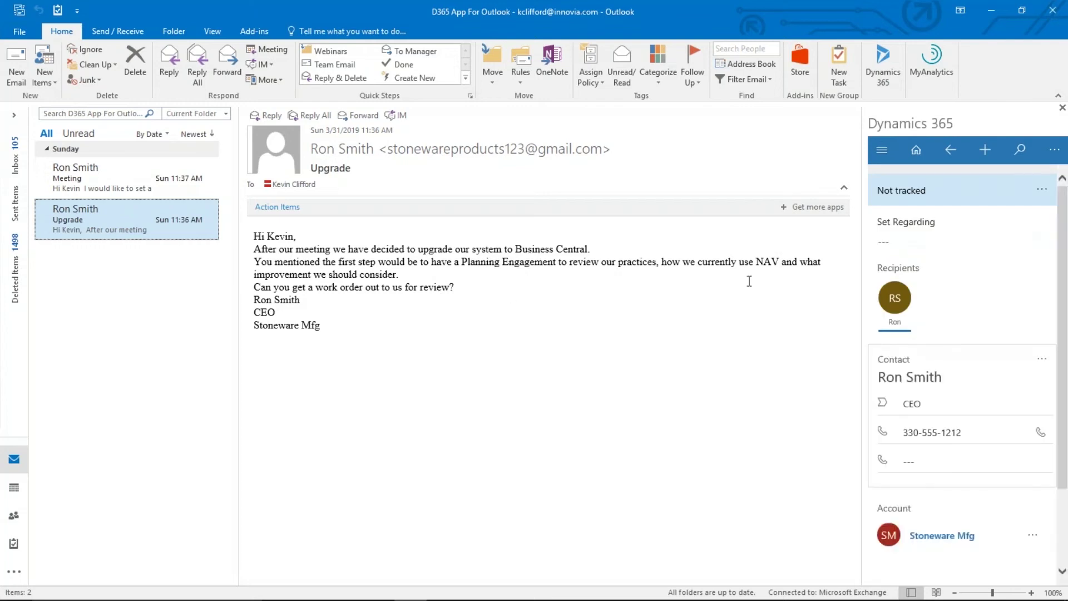
click(986, 157)
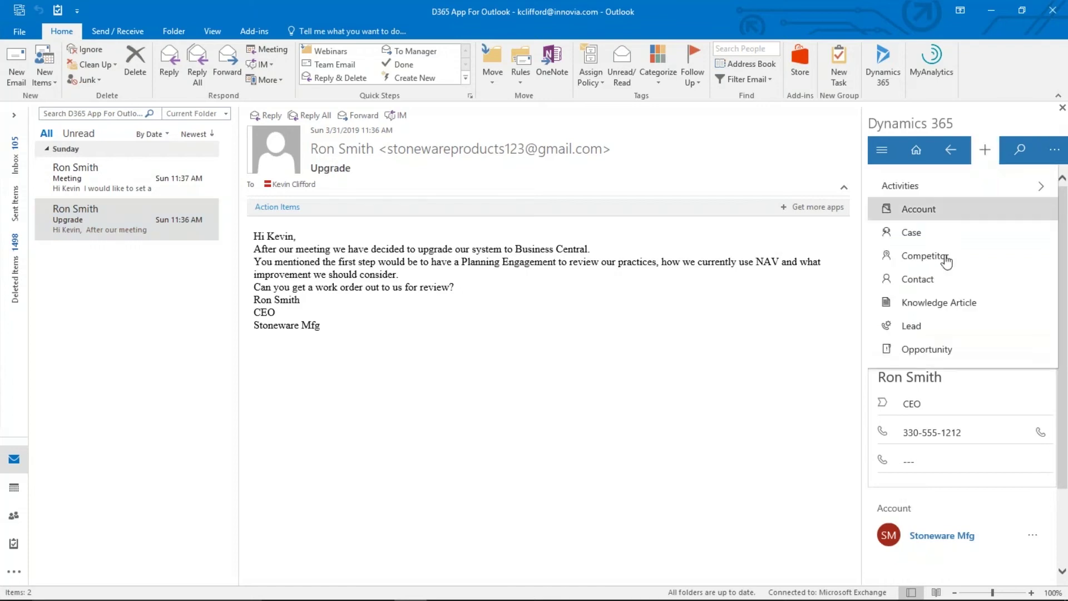
Create an opportunity with topic 'Planning Engagement' and order type Service
click(937, 351)
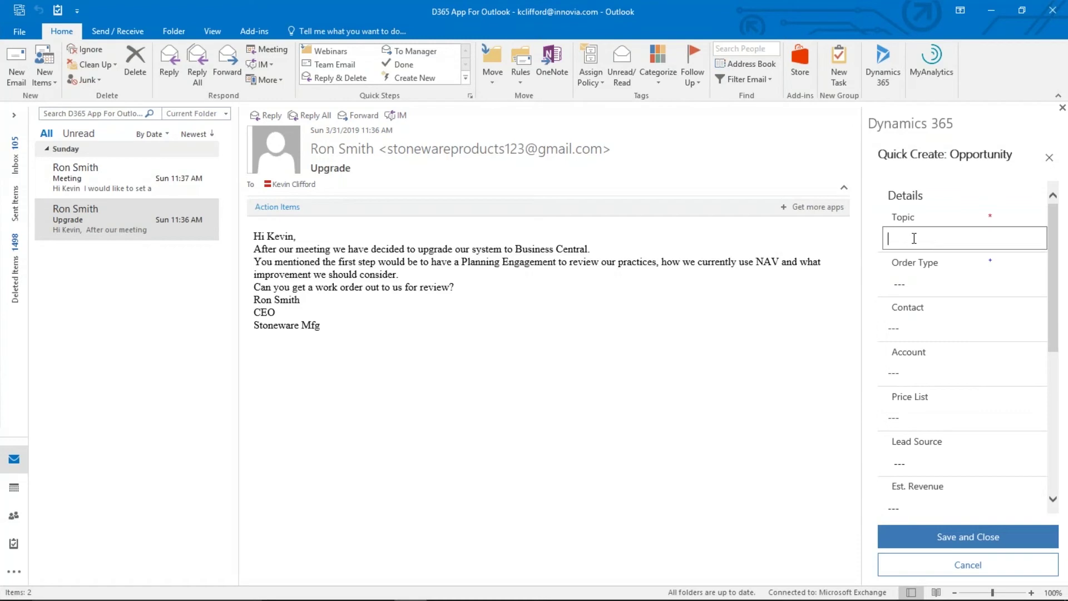
text(Planning Engagement)
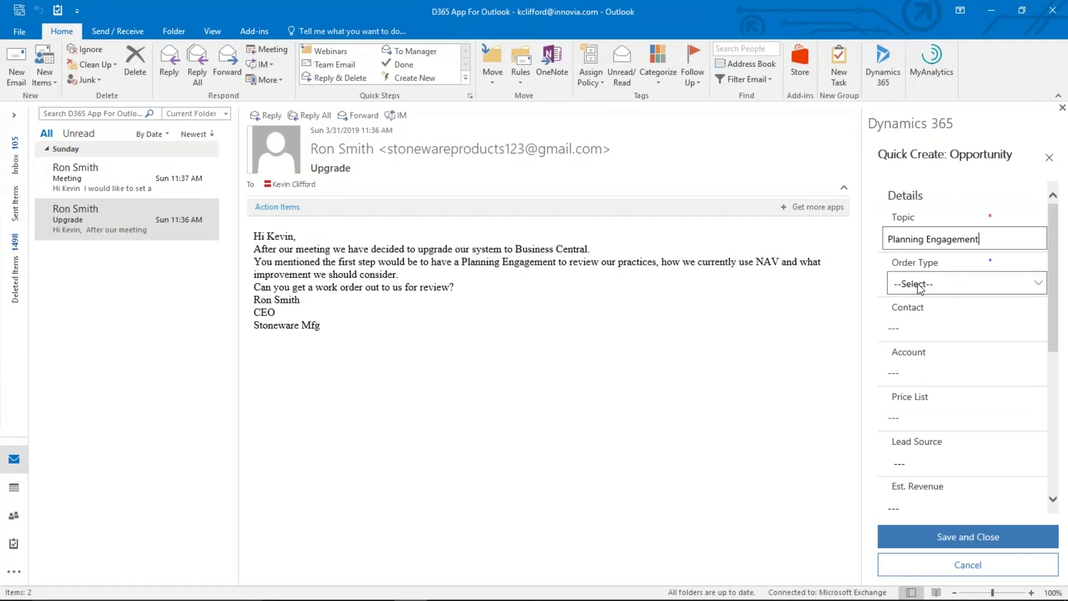
click(1038, 287)
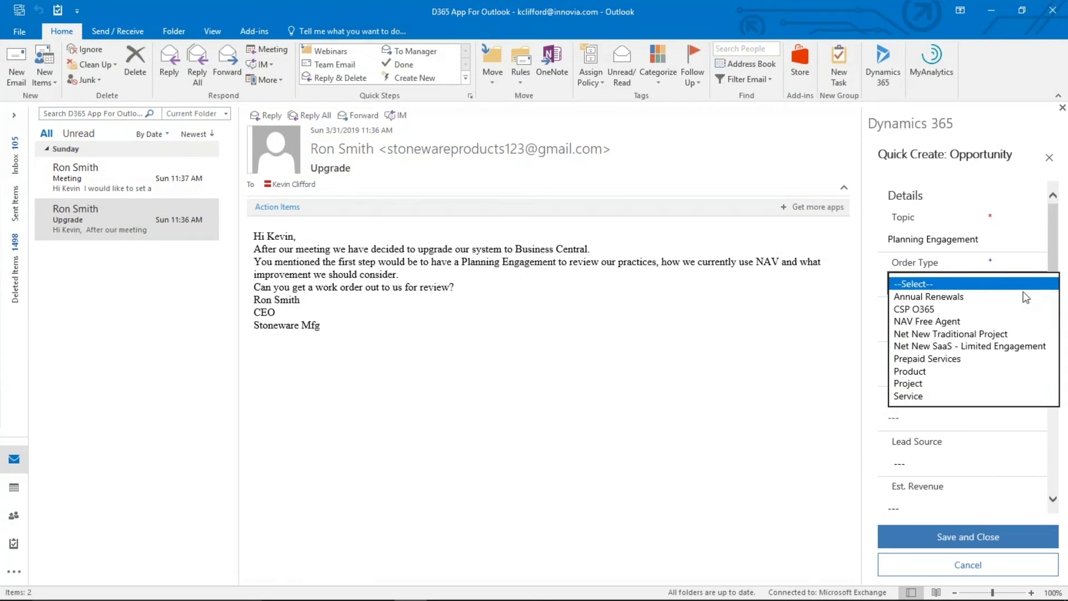
click(919, 396)
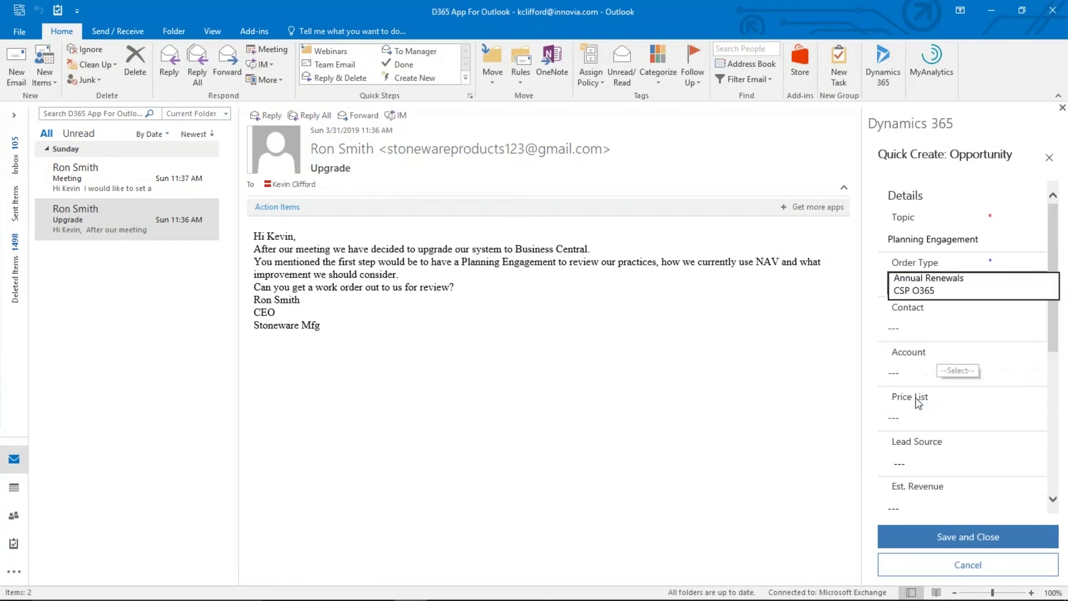
Look up and select the sender as the opportunity's contact
click(930, 331)
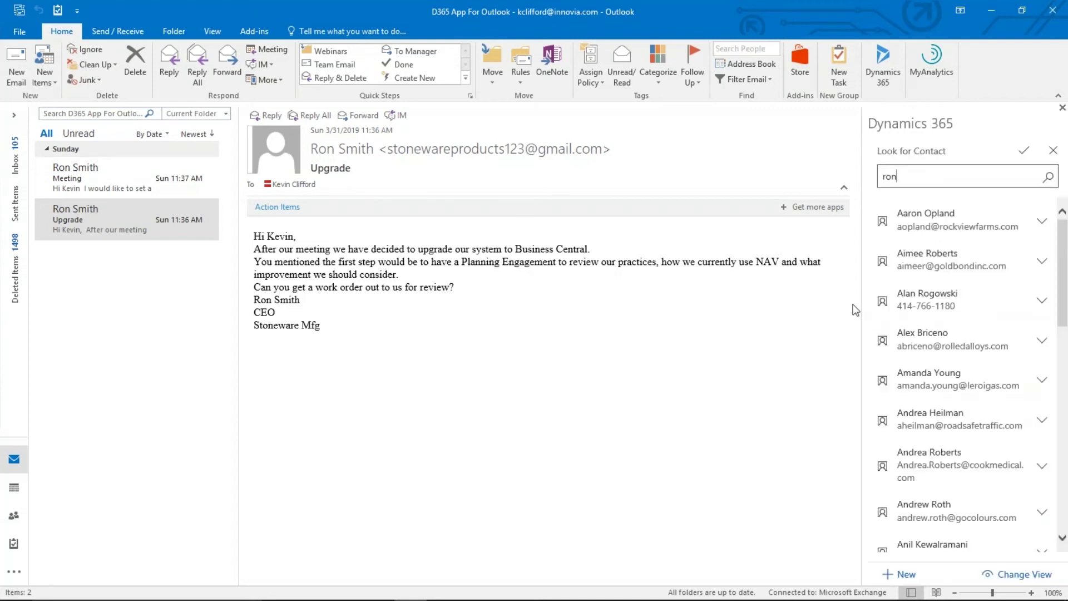
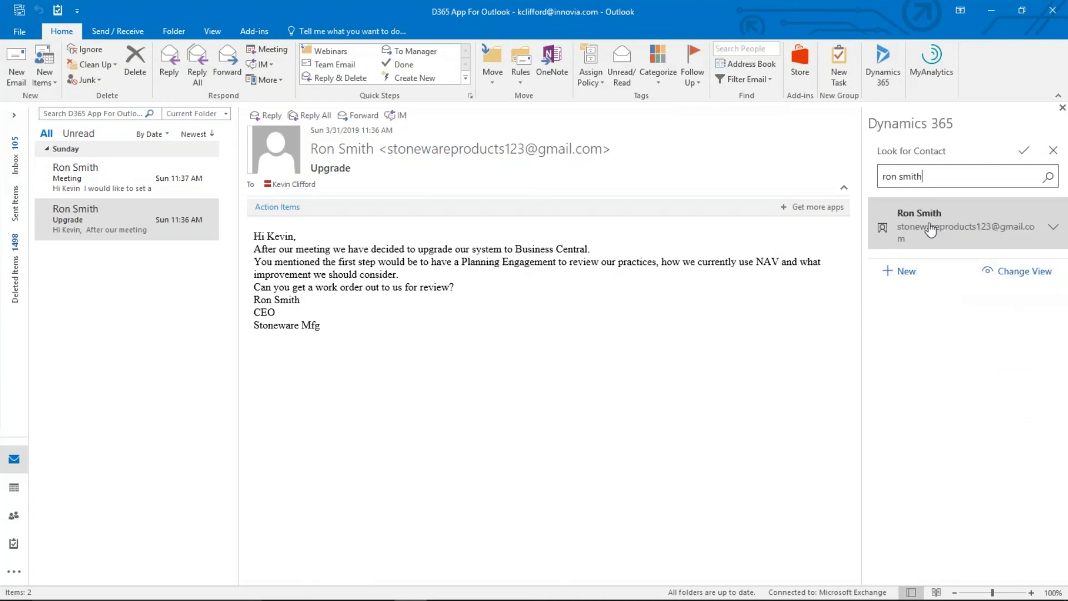
click(934, 227)
click(971, 373)
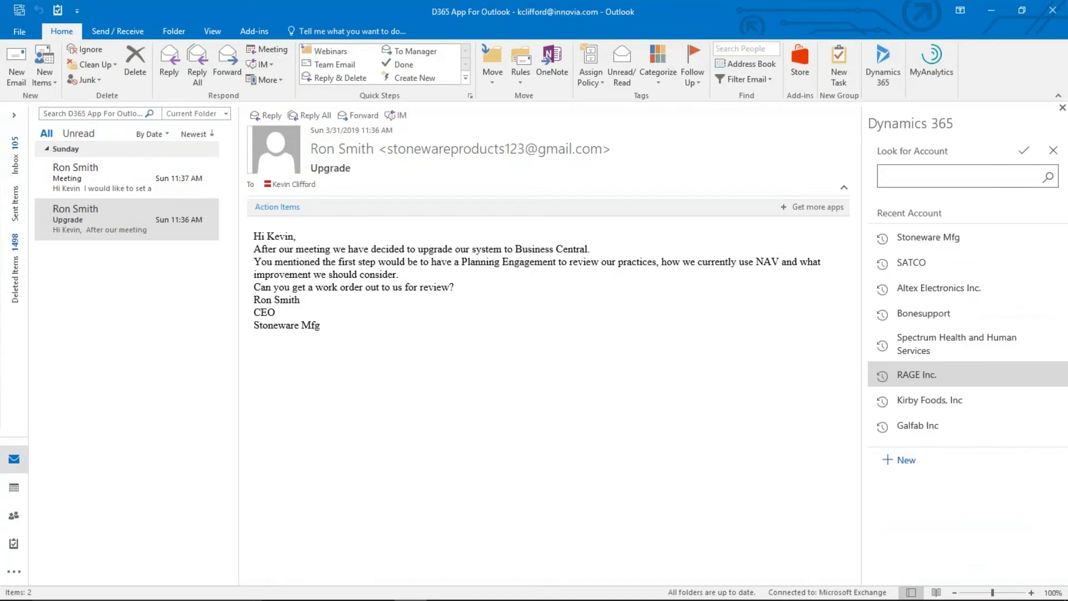
Set account Stoneware Mfg, MS US Subscription Price List and lead source Customer Conference
click(935, 240)
scroll(1059, 331, down, 1)
drag(1059, 332, 1060, 364)
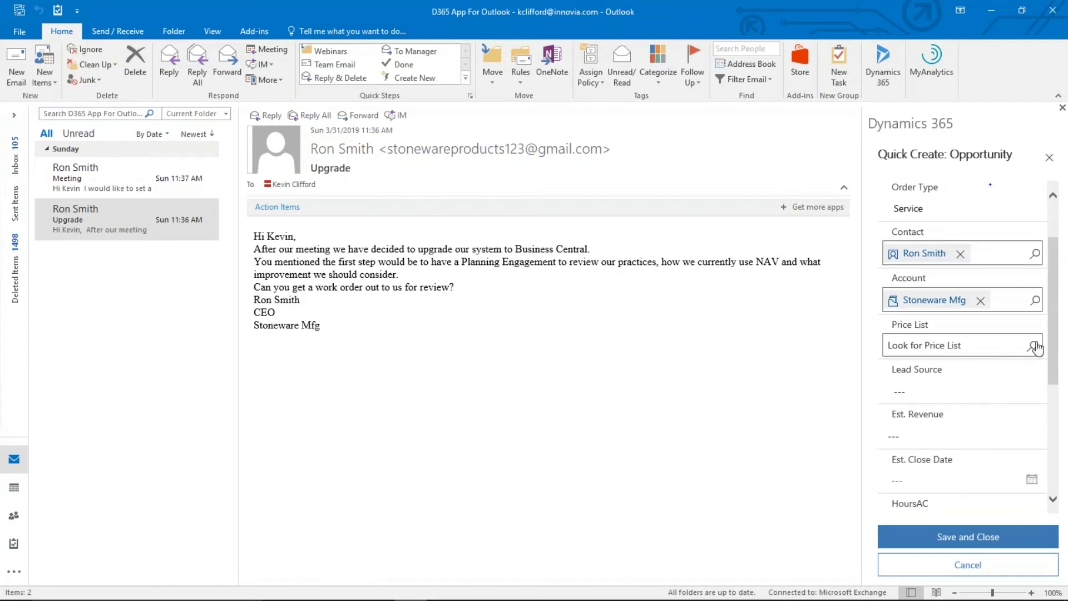
click(1035, 347)
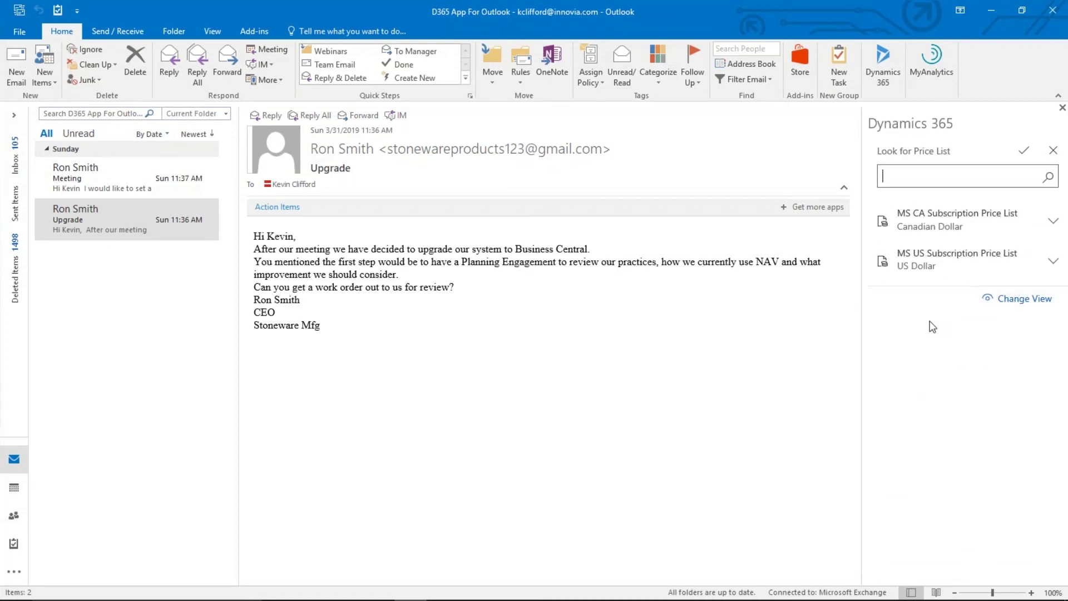
click(920, 267)
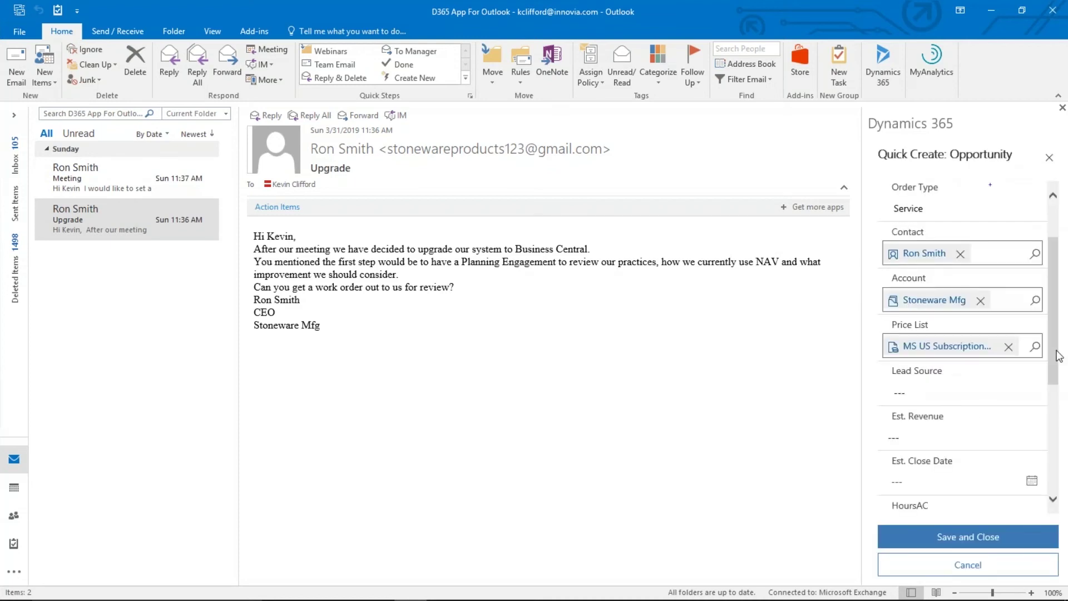
drag(1057, 359, 1057, 379)
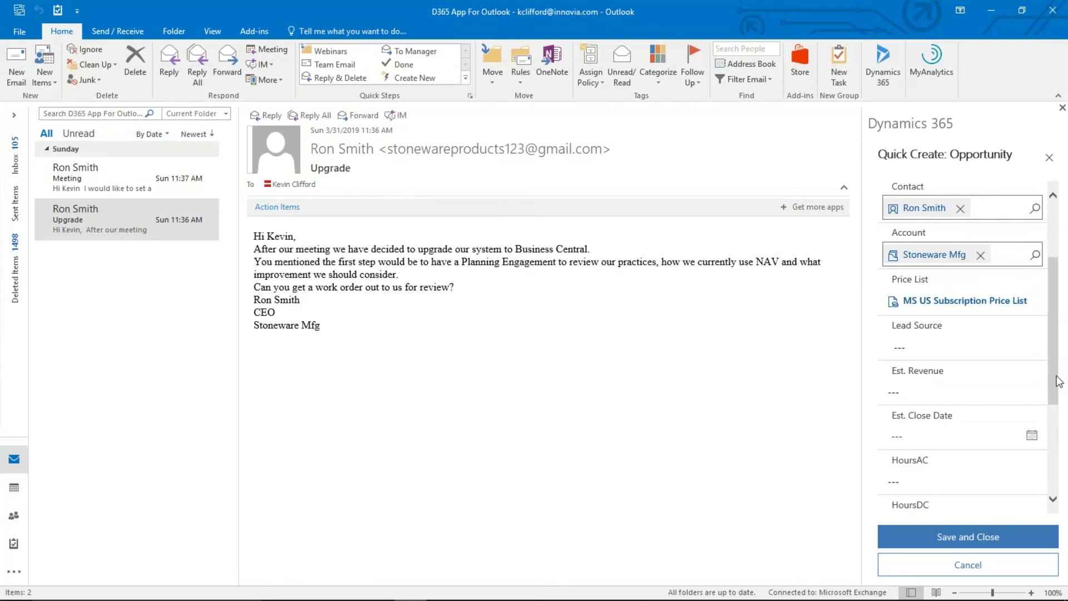
click(912, 348)
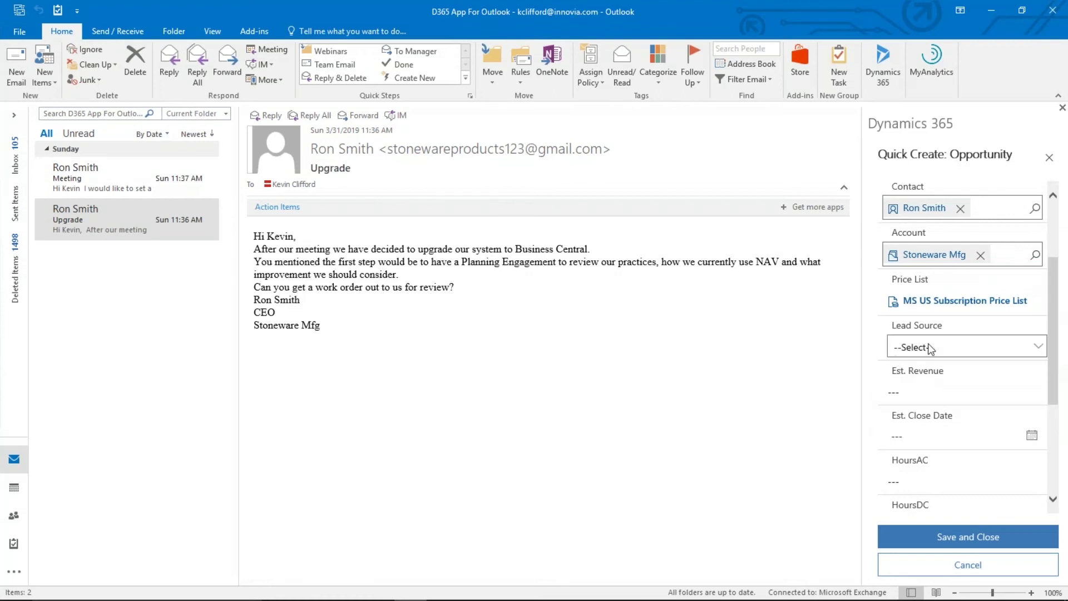
click(1041, 348)
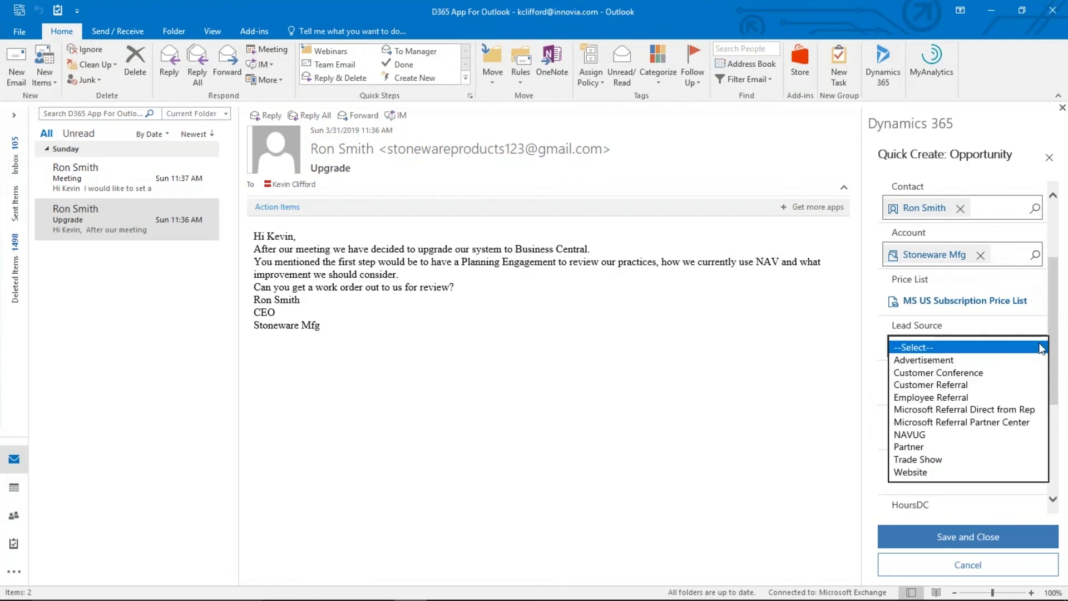
click(956, 378)
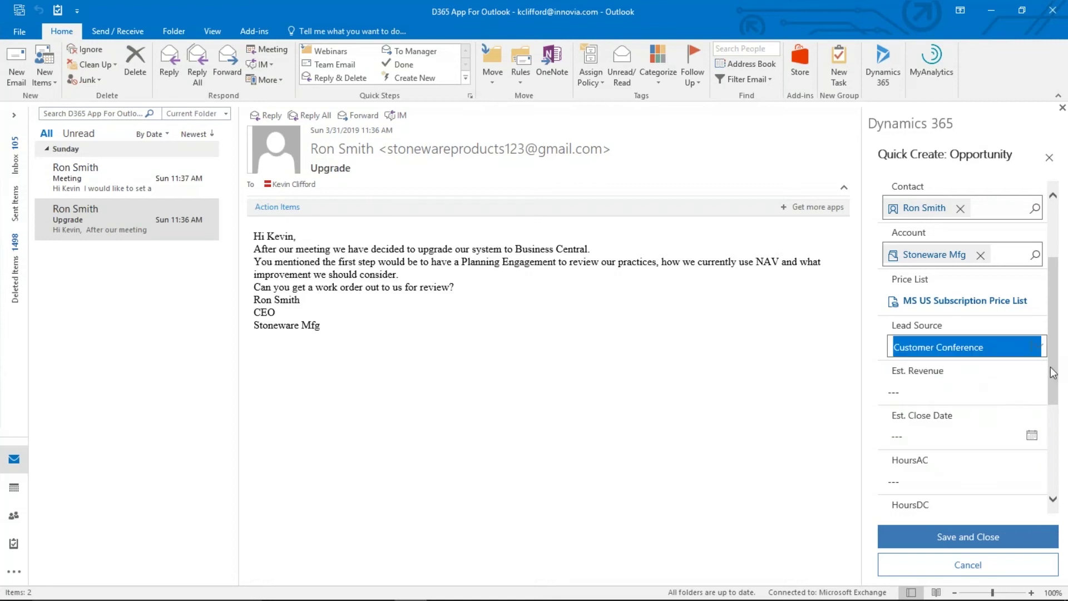
Enter $40,000.00 revenue, 4/23/2019 close date and 200 HoursAC, then save the opportunity
drag(1055, 368, 1055, 385)
click(957, 362)
text(40,)
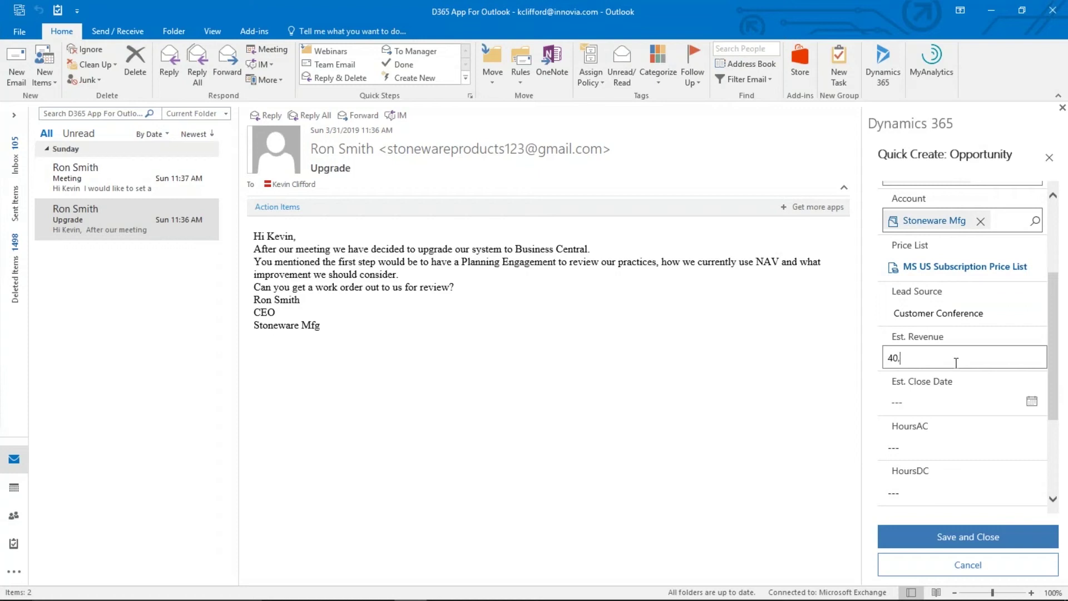
text(000.00)
click(1031, 405)
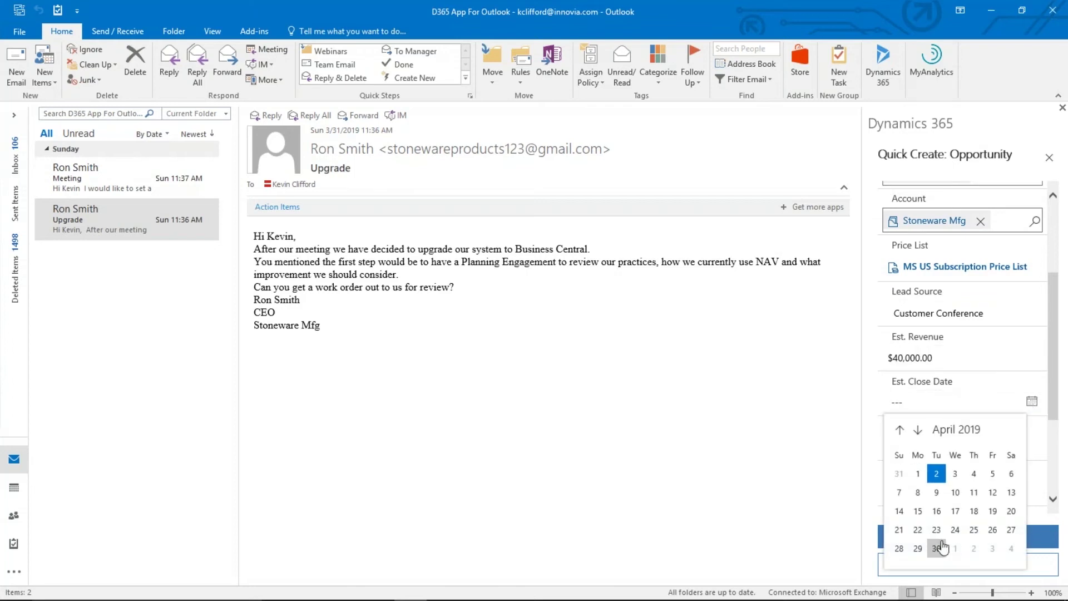
click(937, 534)
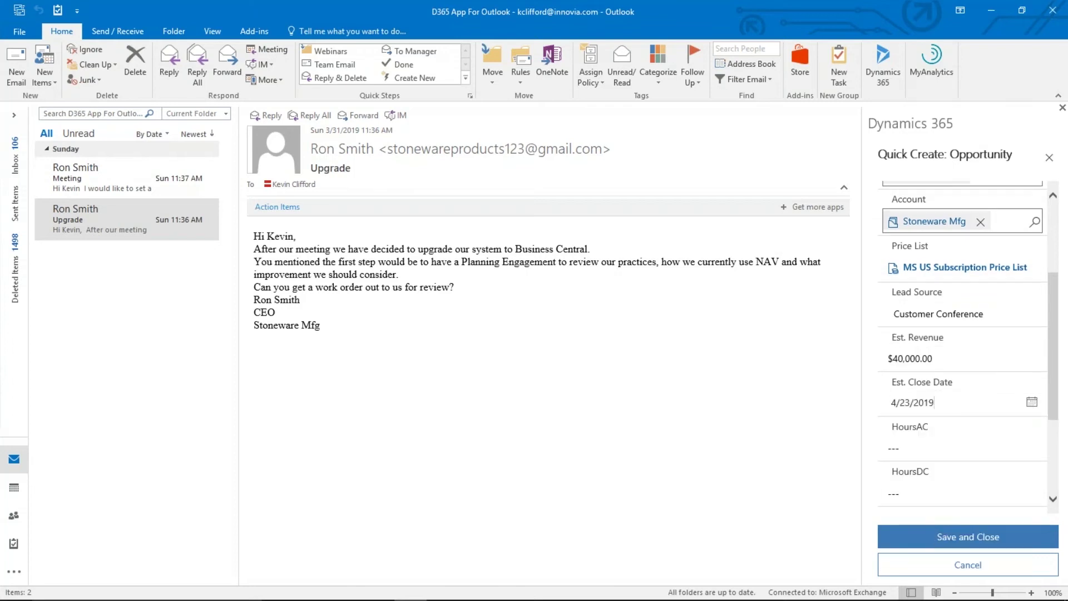
click(918, 448)
text(200)
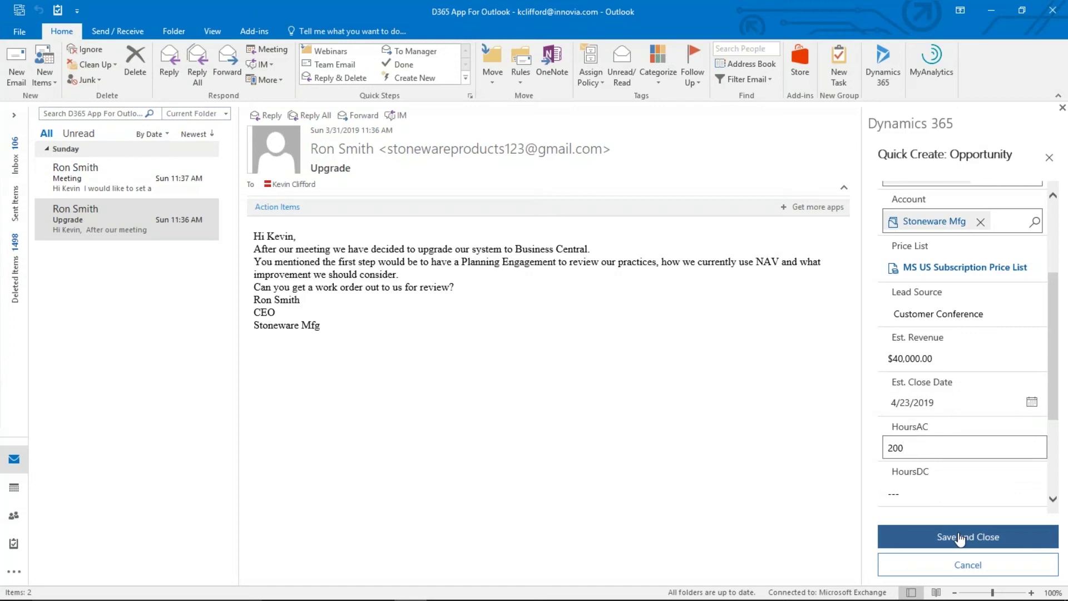
drag(1054, 384, 1060, 405)
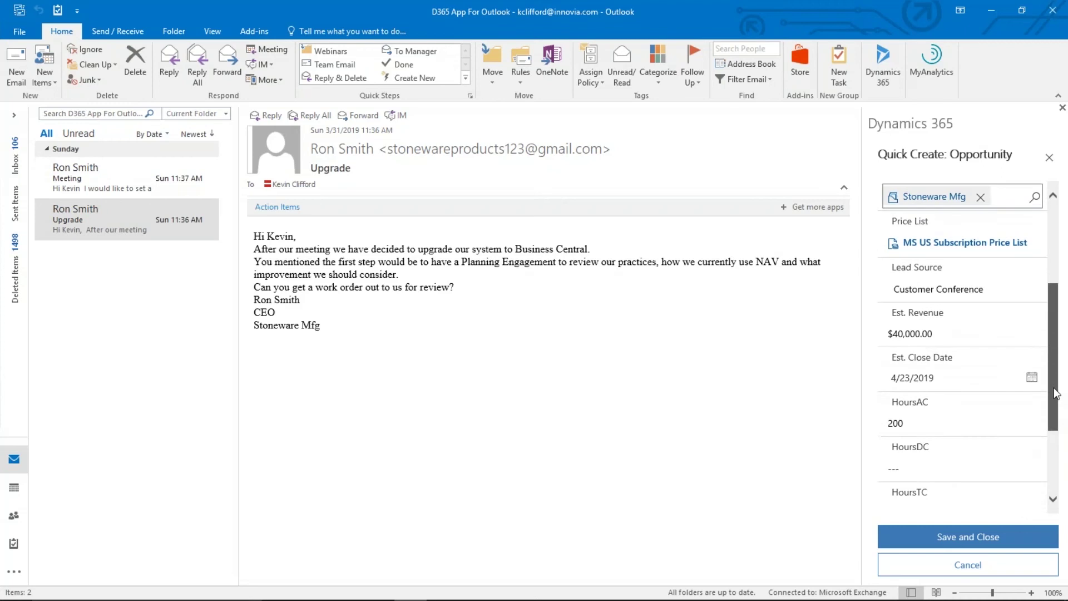
click(964, 538)
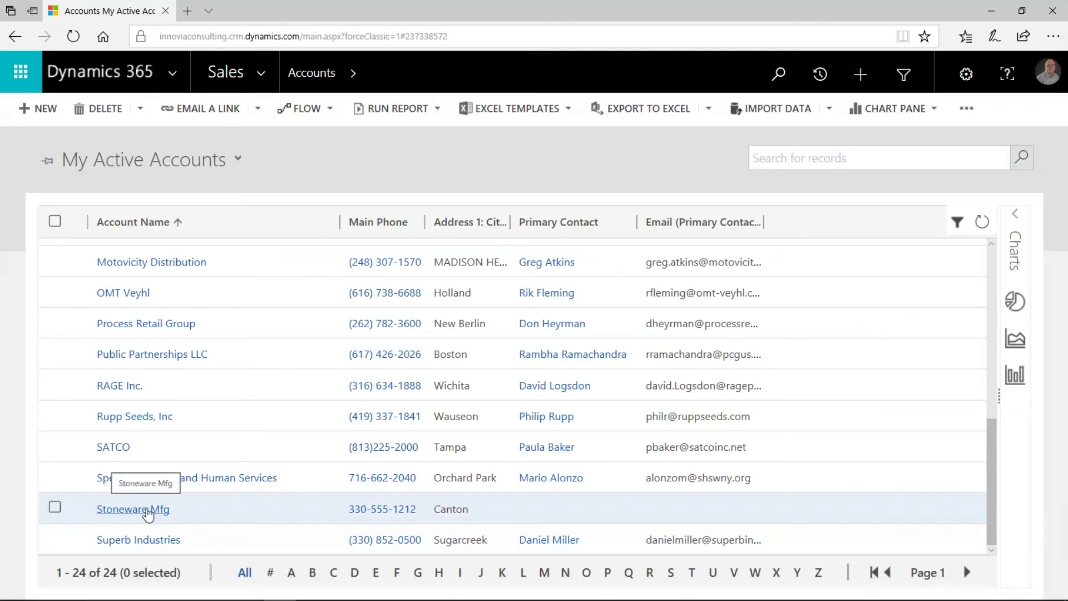
Open the Stoneware Mfg account from My Active Accounts to see its tracked email and meeting
click(146, 509)
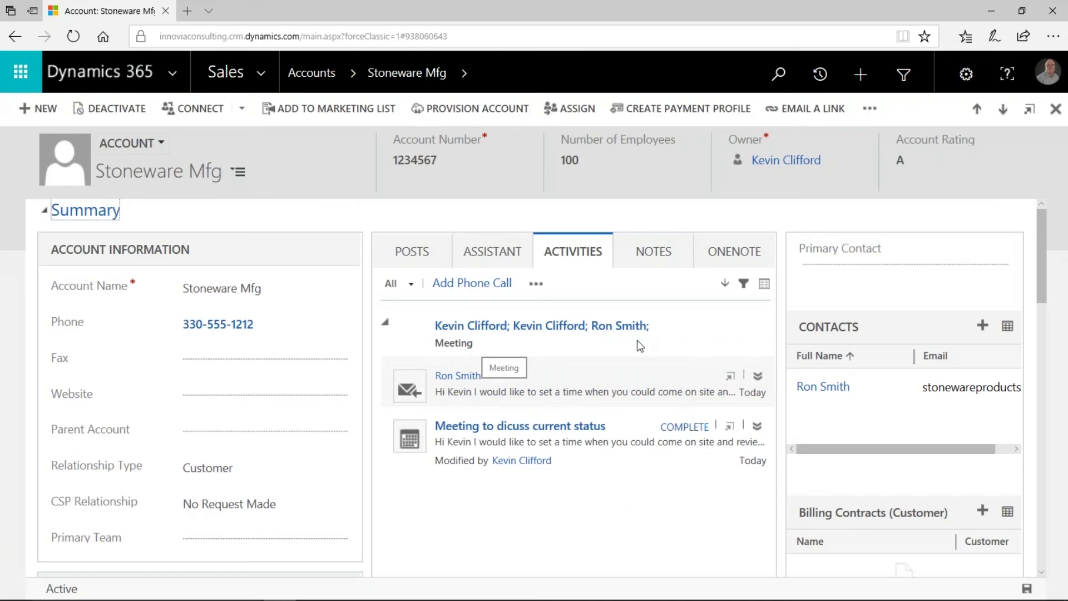
Read the full body of the sender's tracked Meeting email, then return to the Stoneware Mfg account
click(729, 380)
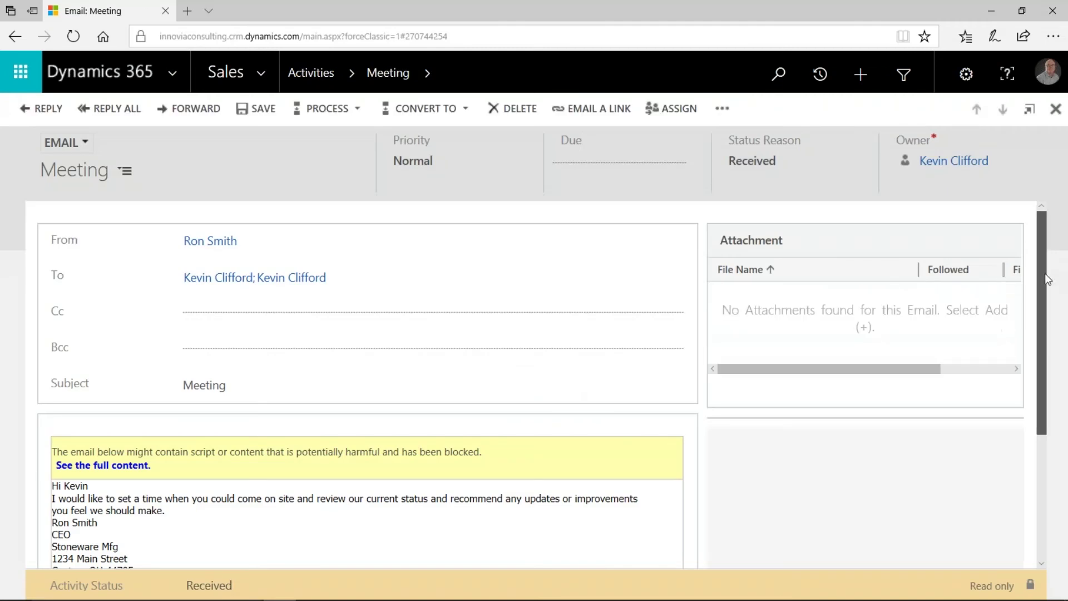
scroll(1045, 273, down, 2)
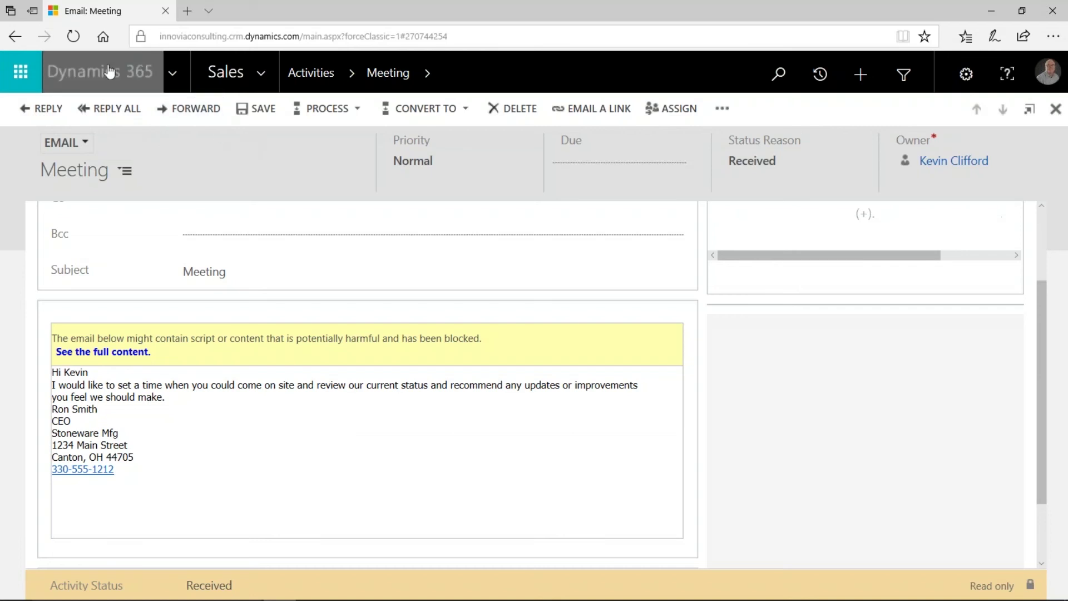
click(13, 38)
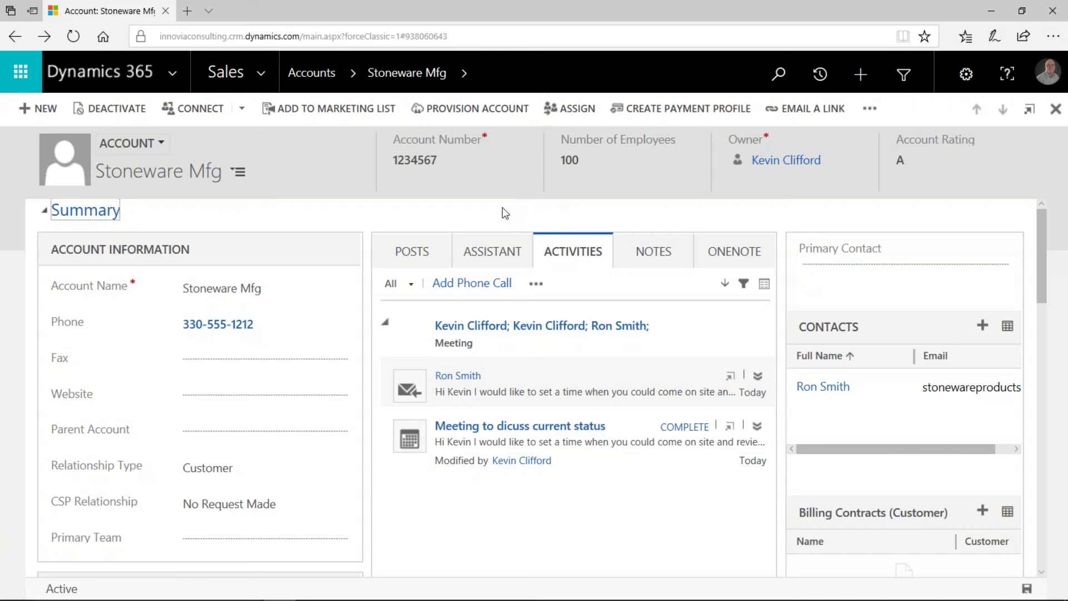
Expand the 'Meeting to dicuss current status' activity on Stoneware Mfg to read its full email text
click(551, 441)
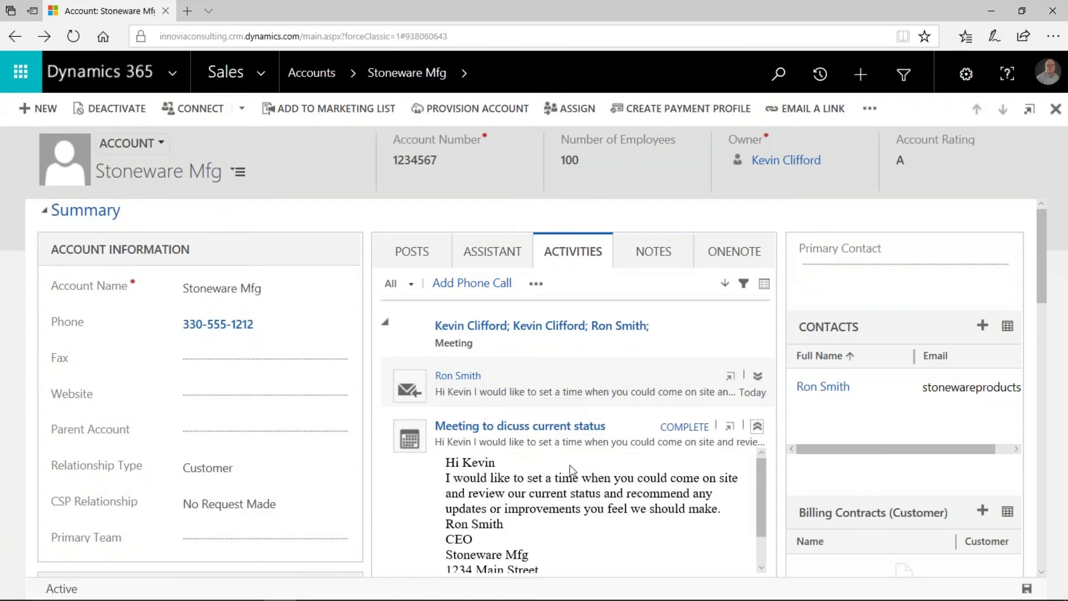
scroll(762, 529, down, 2)
scroll(761, 537, up, 2)
Open the Planning Engagement opportunity ($40,000.00, 4/23/2019) from Stoneware Mfg's related Opportunities
click(465, 77)
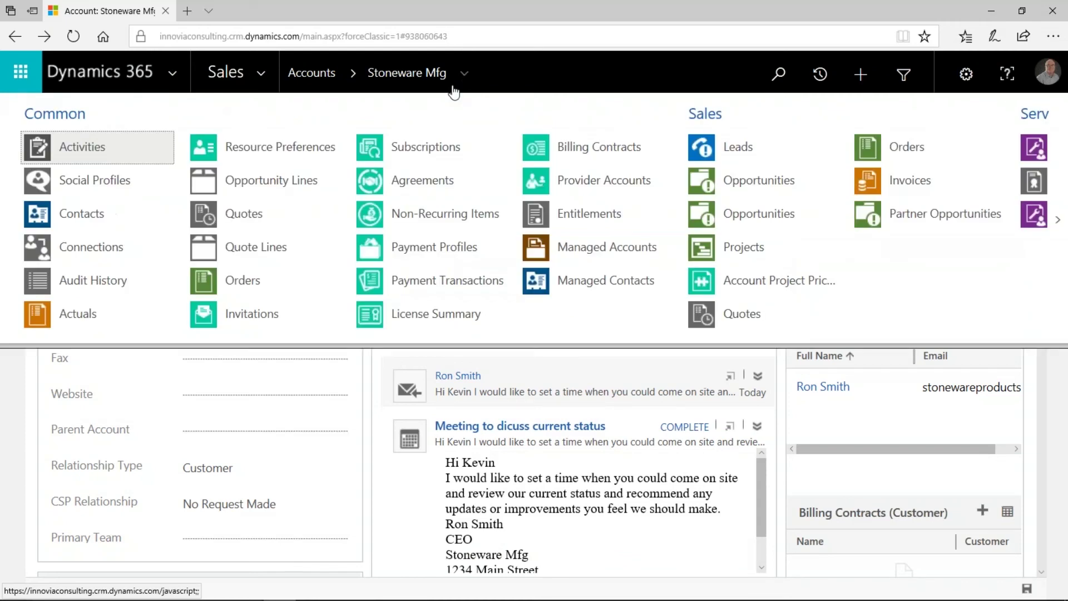
click(747, 178)
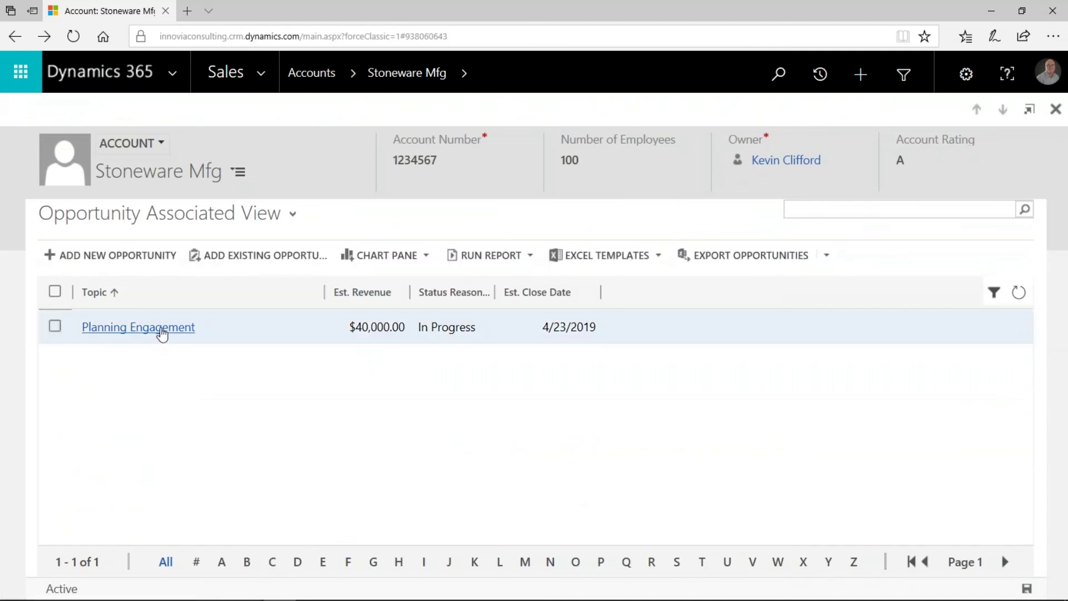
click(162, 333)
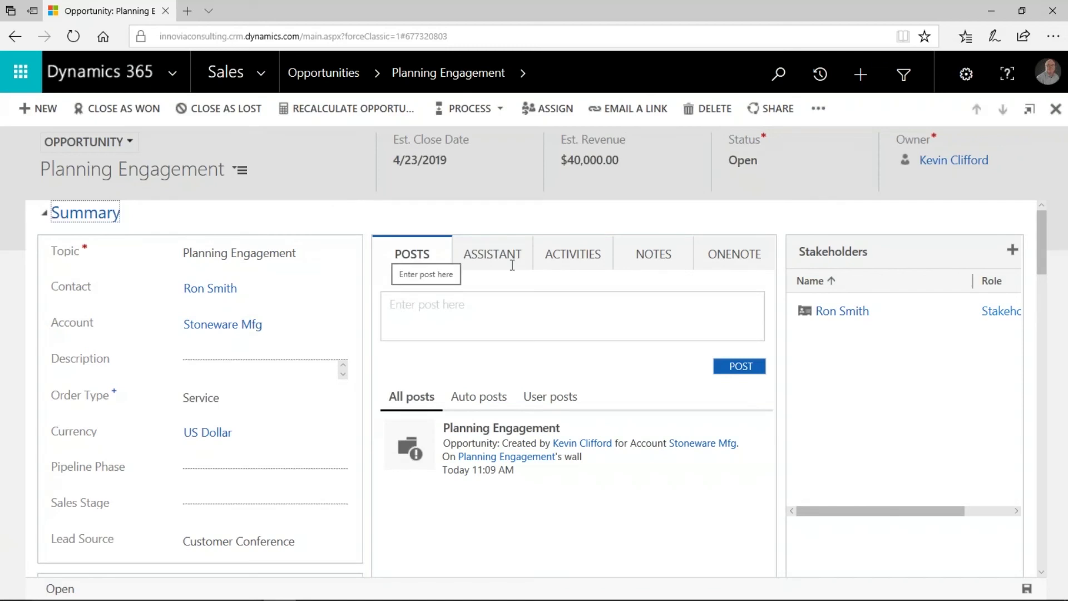
click(600, 252)
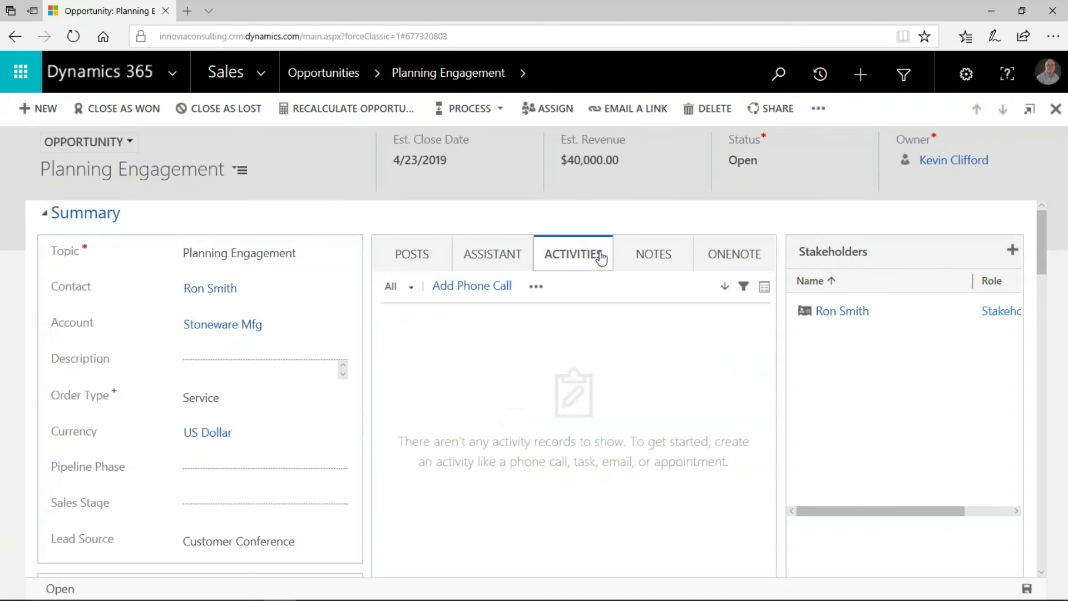
click(413, 257)
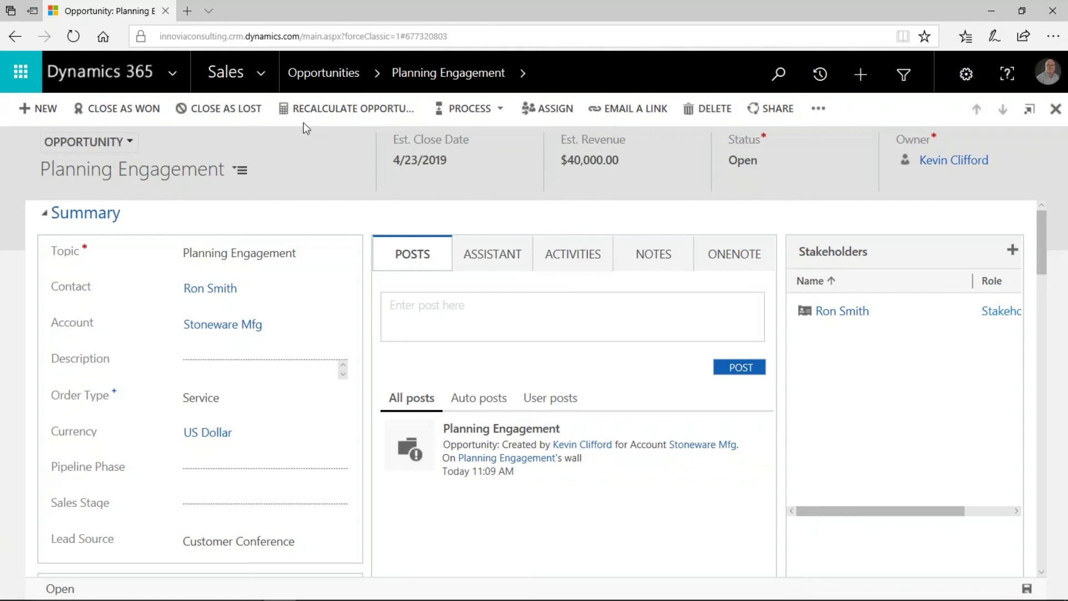
Bring up the App for Outlook User's Guide, version 8.2, from the Apps for Dynamics 365 settings page
click(966, 78)
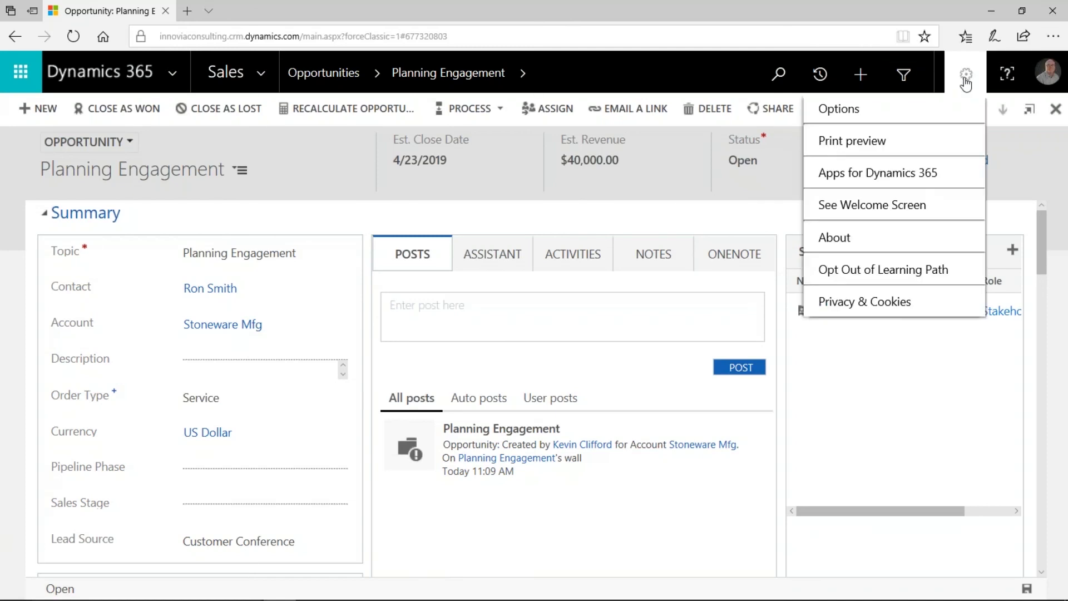
click(898, 174)
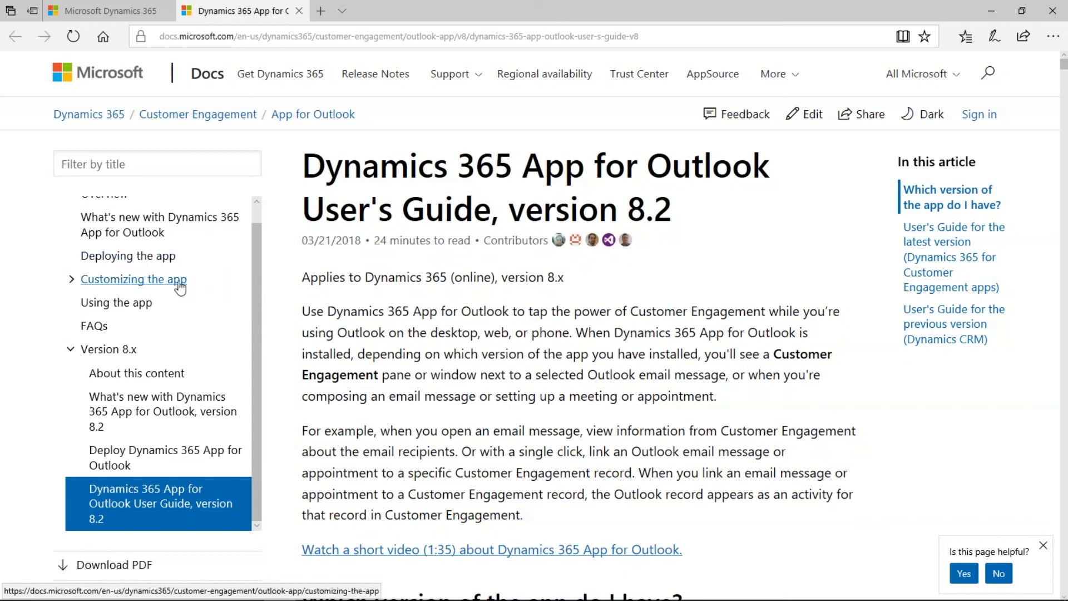
Switch to the version 9.x App for Outlook User Guide under 'Using the app' and scroll through it
click(125, 306)
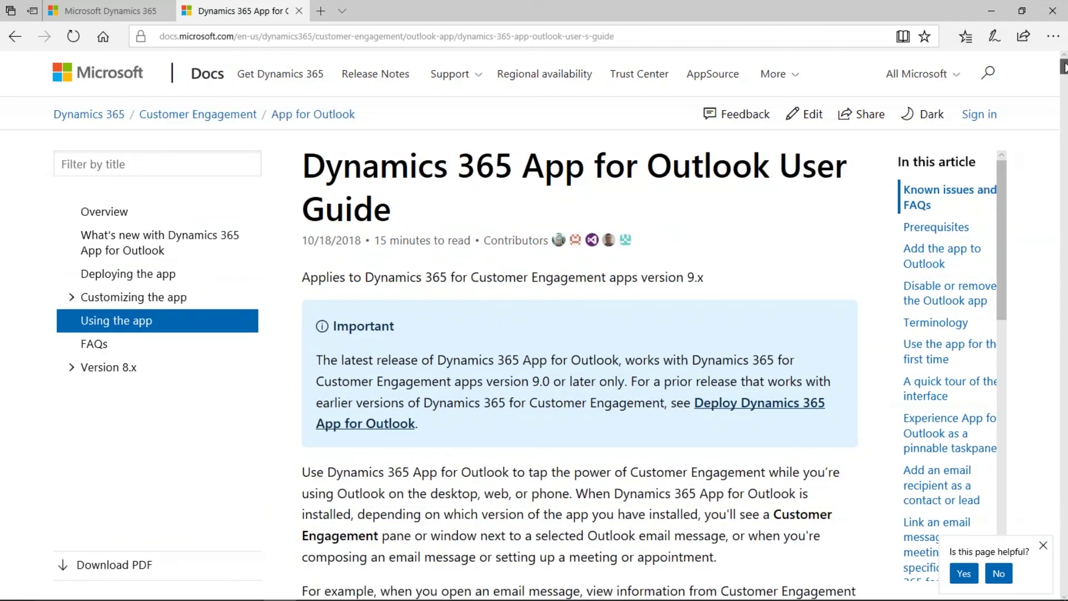
scroll(1064, 68, down, 1)
drag(1063, 68, 1052, 39)
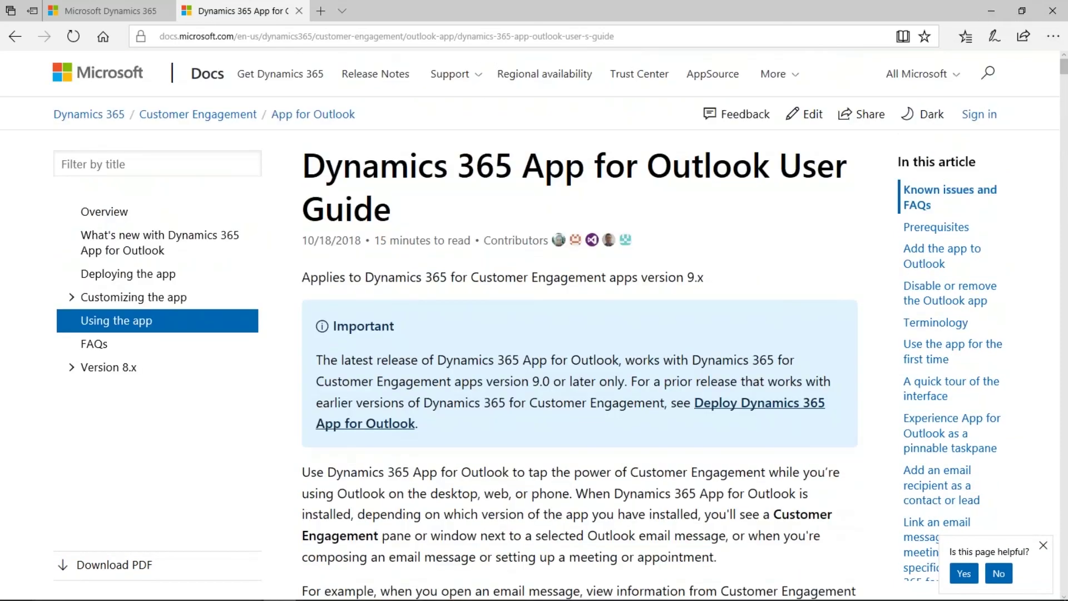